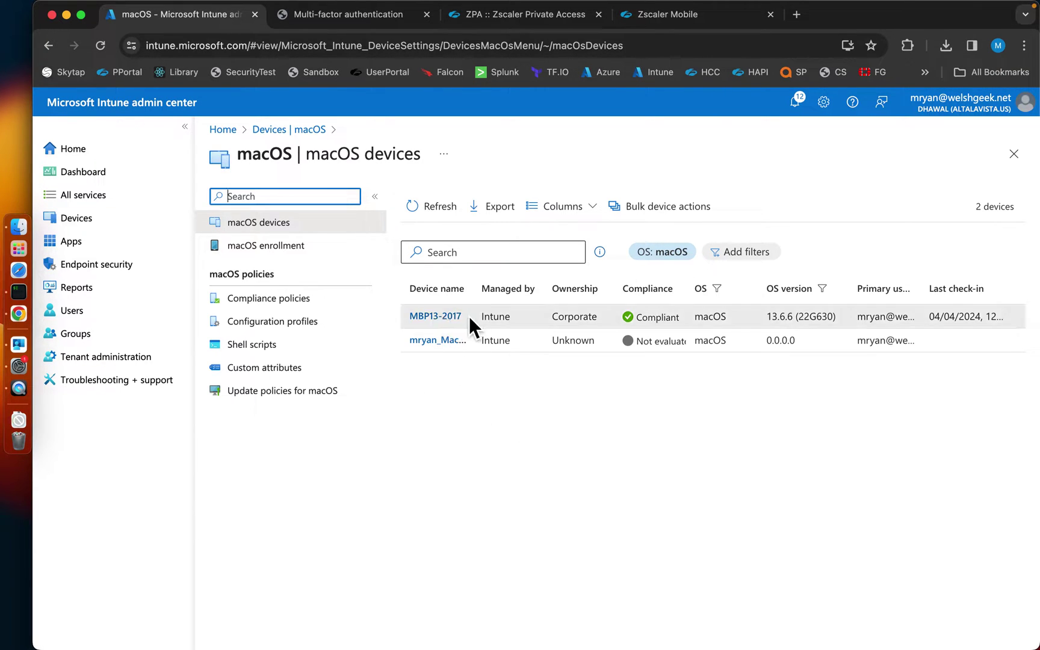
- Review the KerberosSSO profile's properties, which show no assigned groups, then return to the macOS profiles list
click(299, 325)
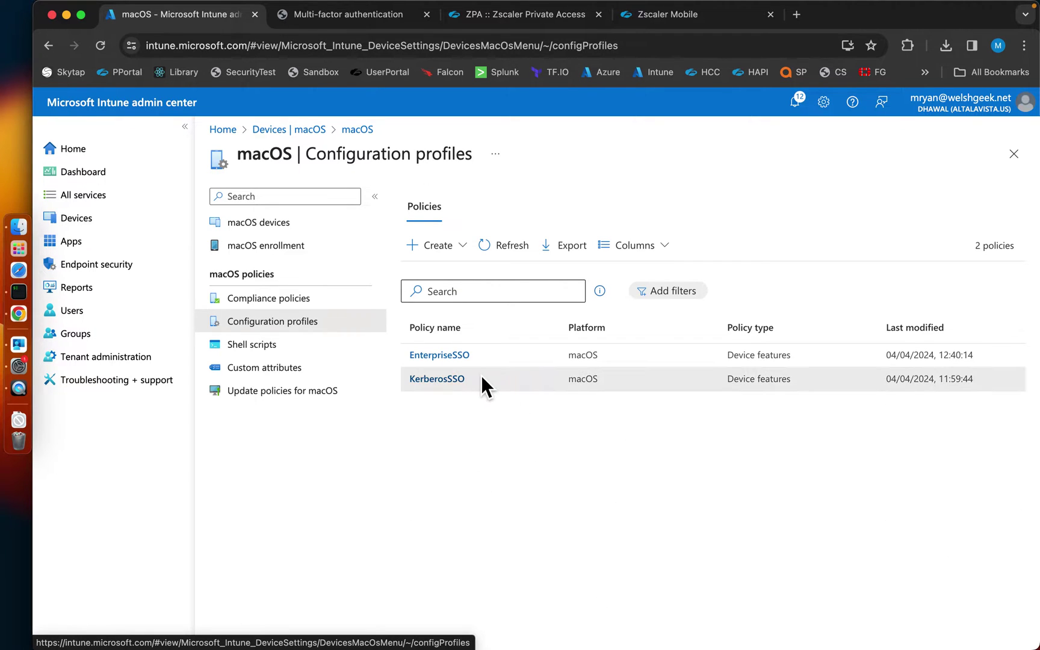
click(434, 381)
scroll(564, 496, down, 3)
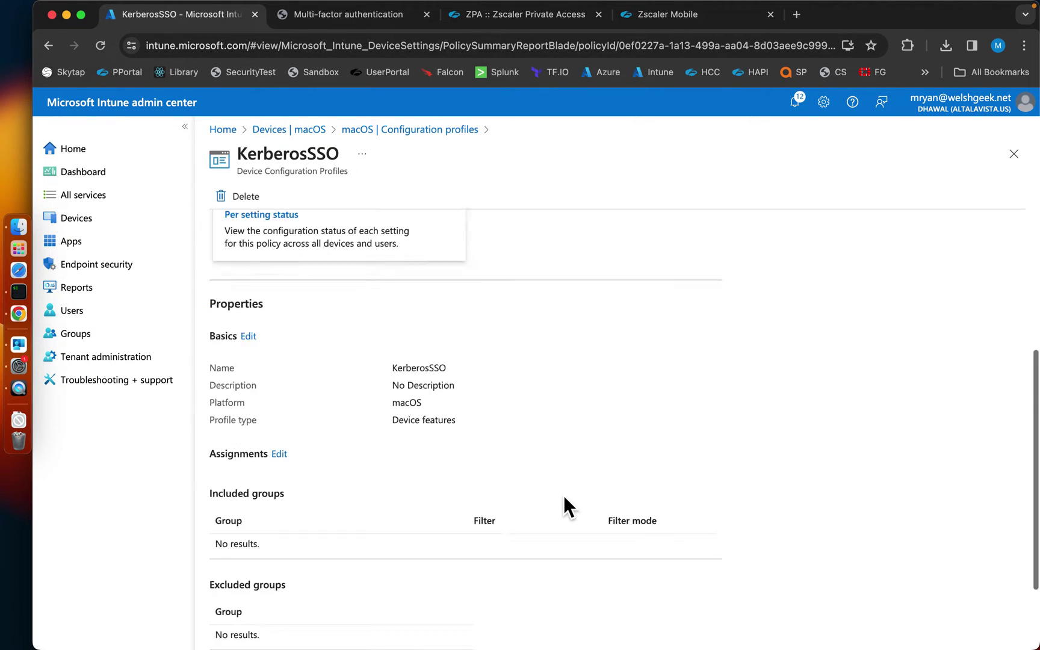
scroll(563, 504, down, 2)
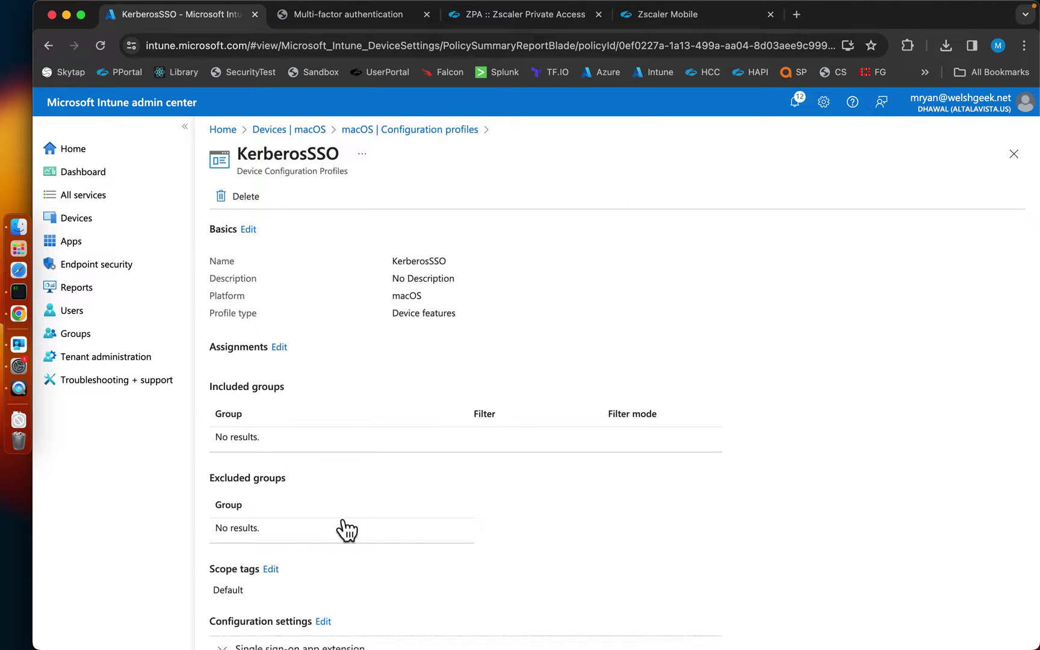
scroll(378, 365, up, 5)
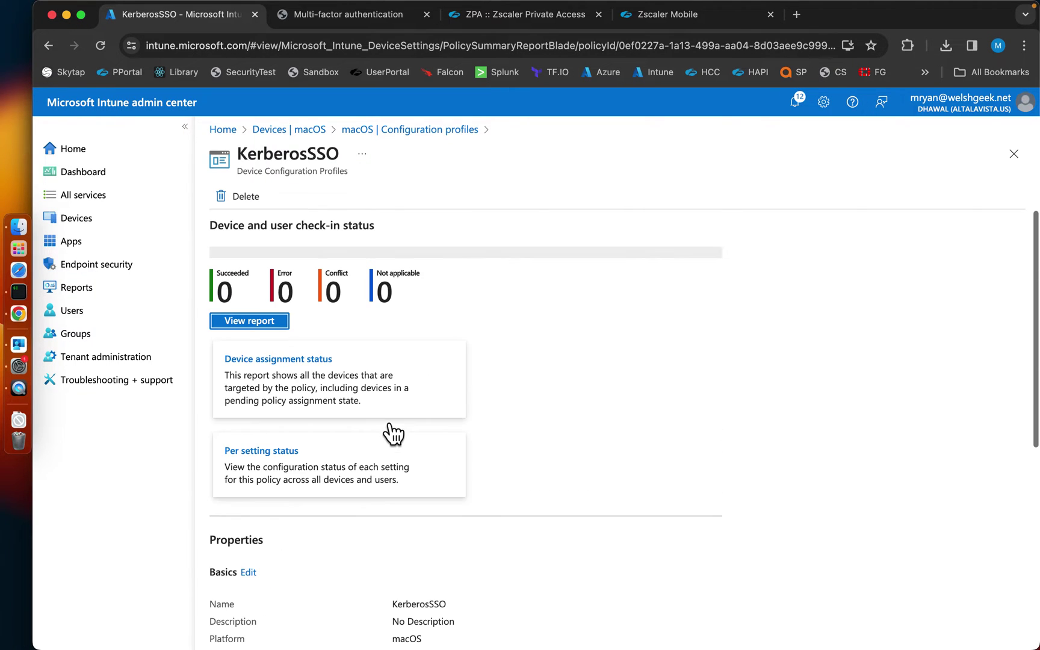
click(419, 130)
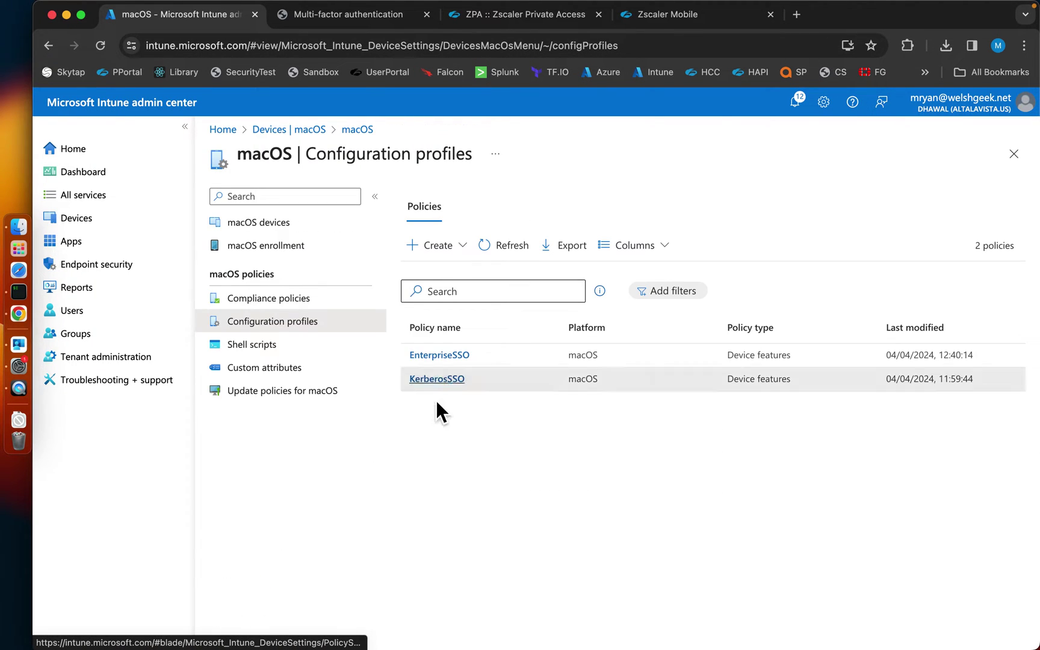
click(439, 354)
scroll(358, 463, down, 3)
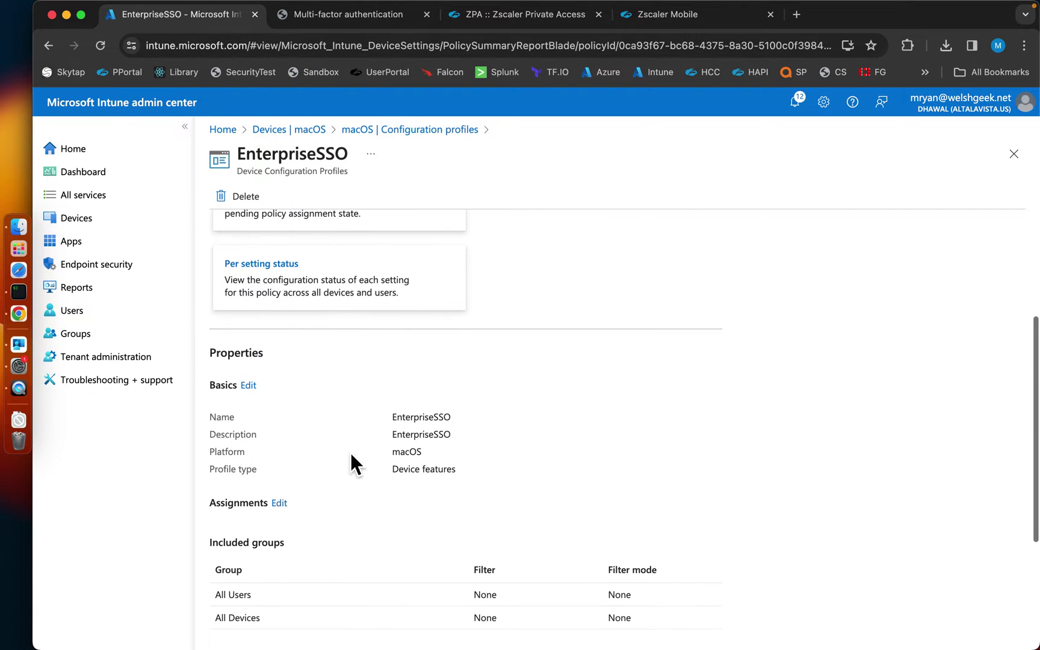
scroll(351, 462, down, 2)
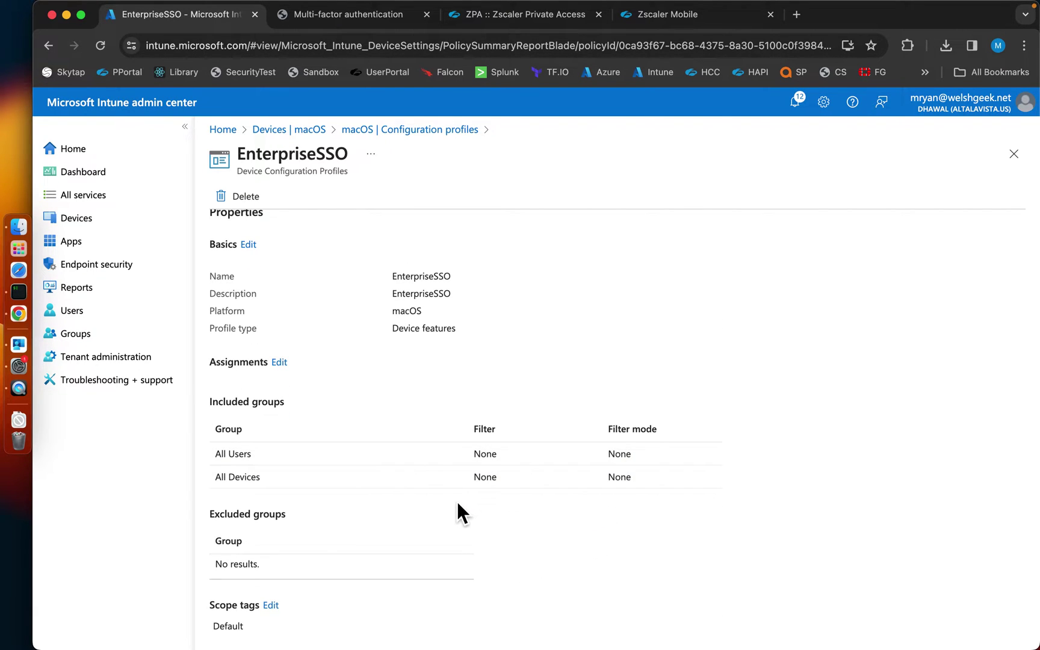
scroll(458, 502, down, 1)
click(358, 621)
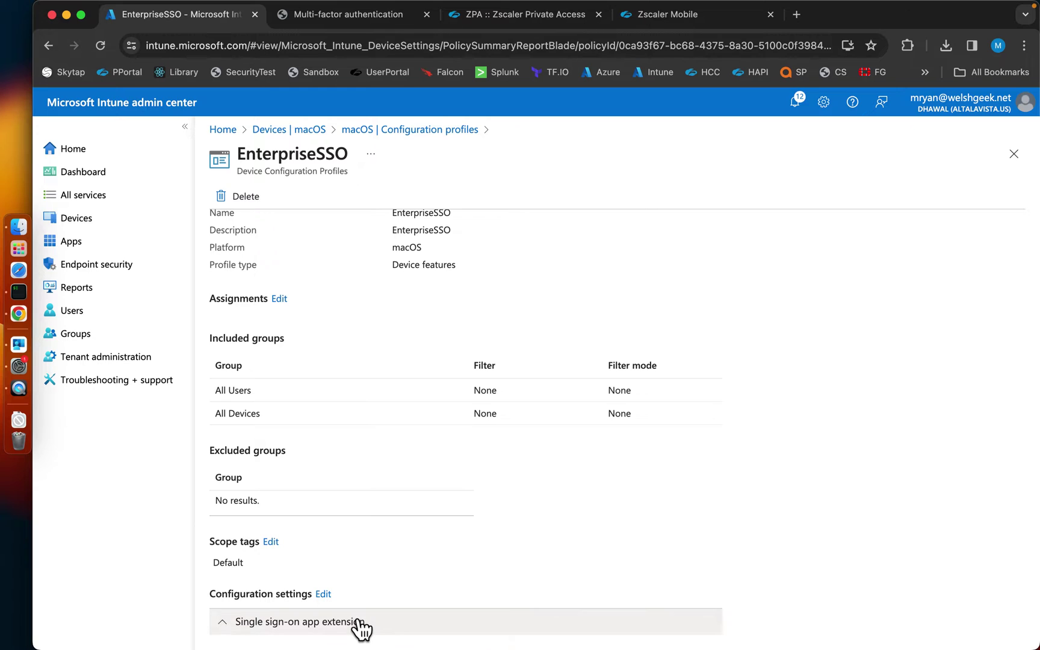
scroll(358, 626, down, 5)
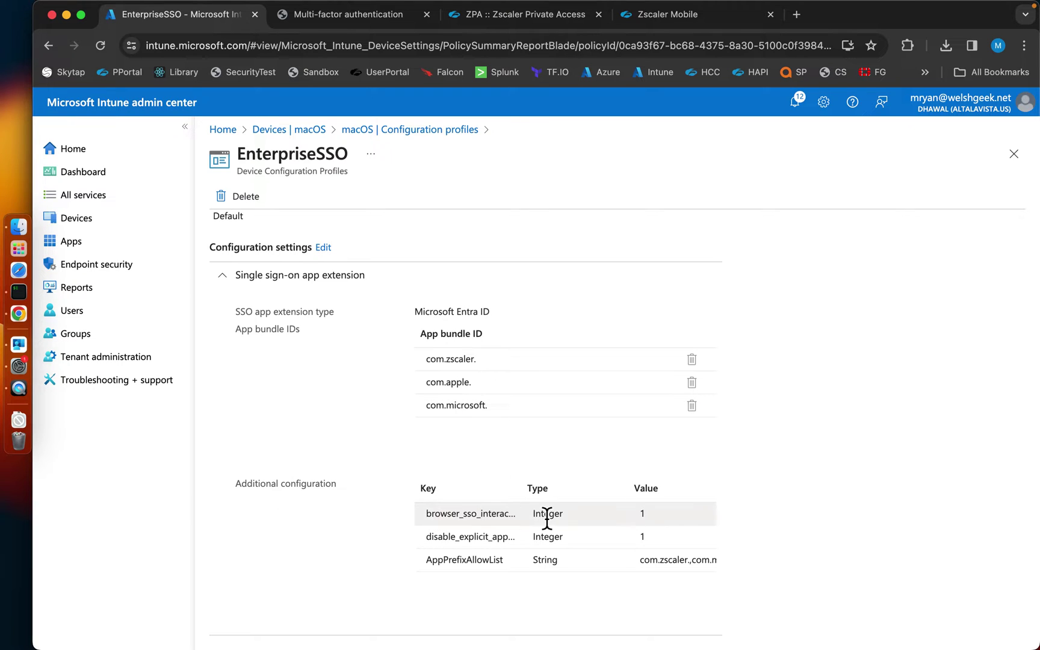
drag(522, 494, 588, 493)
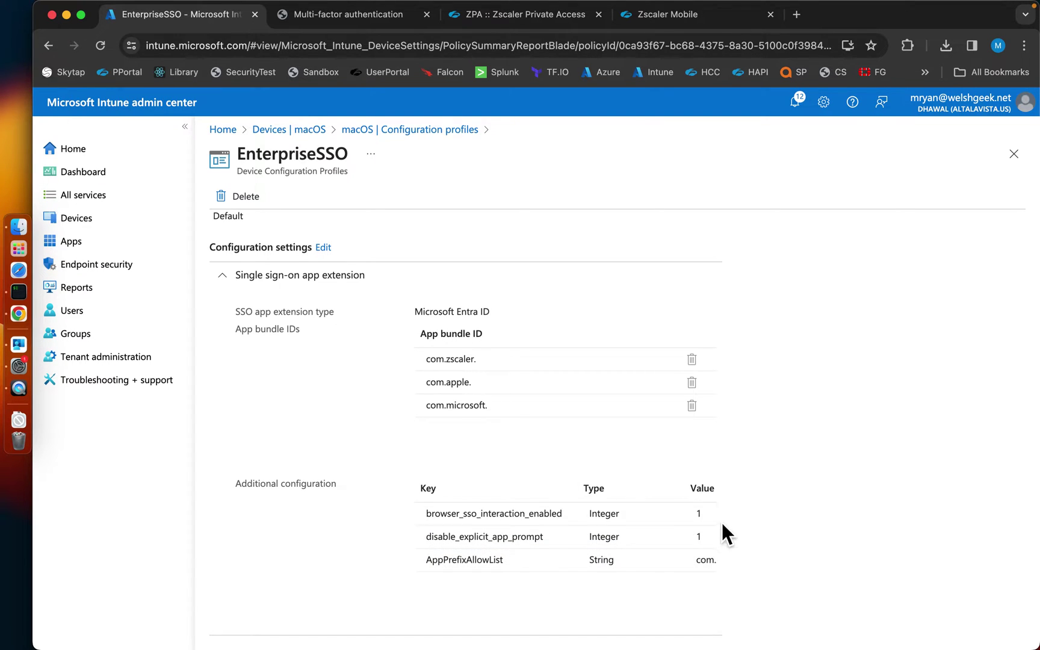
drag(689, 491, 655, 491)
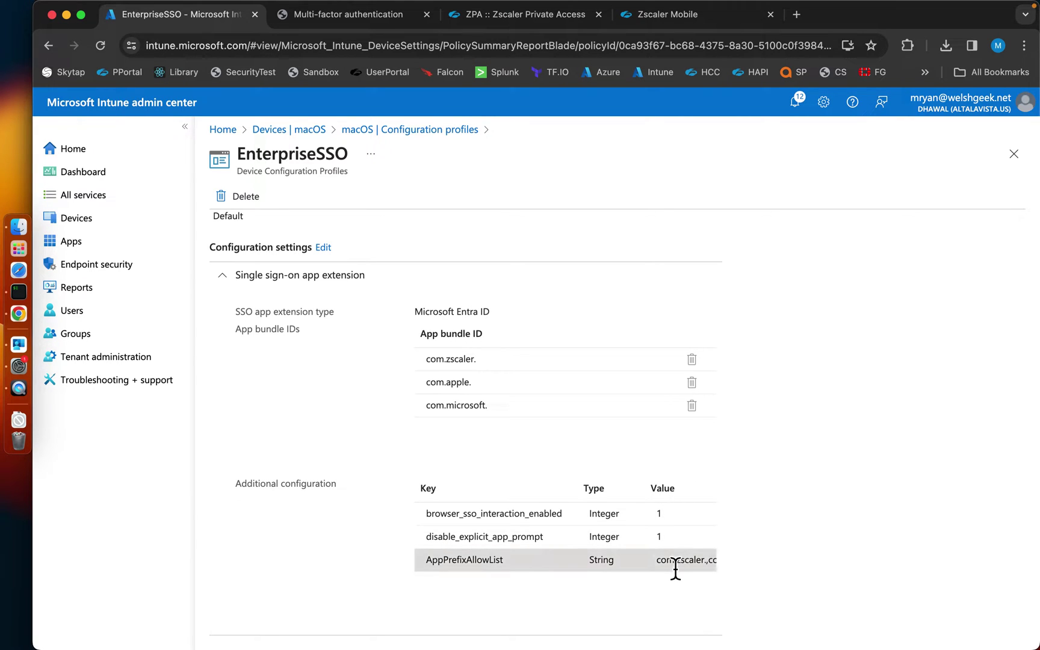
drag(675, 560, 758, 564)
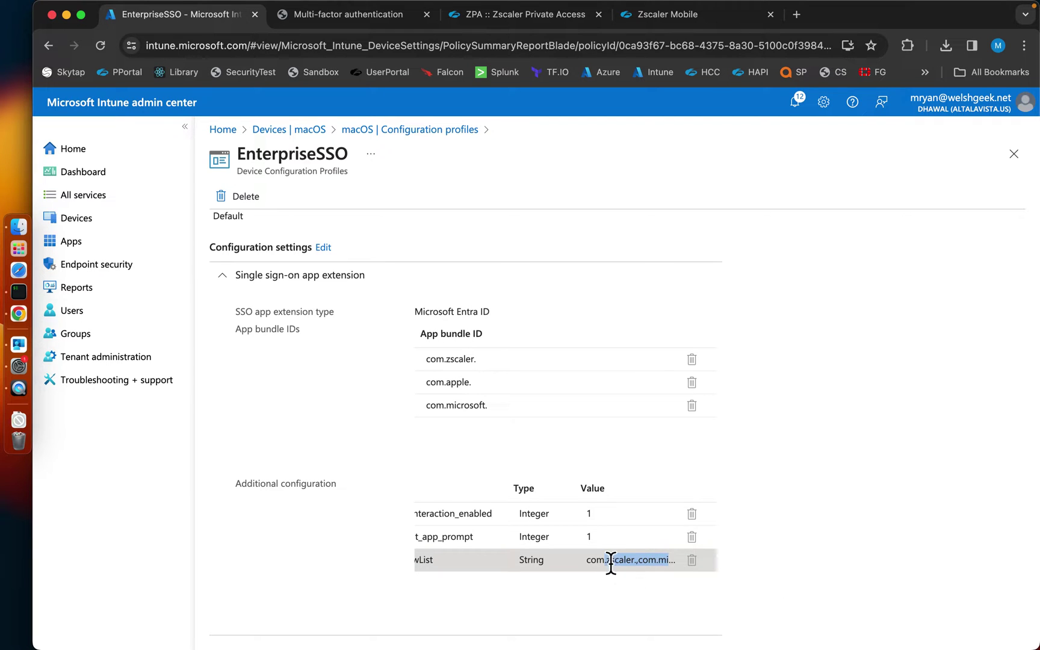
click(924, 552)
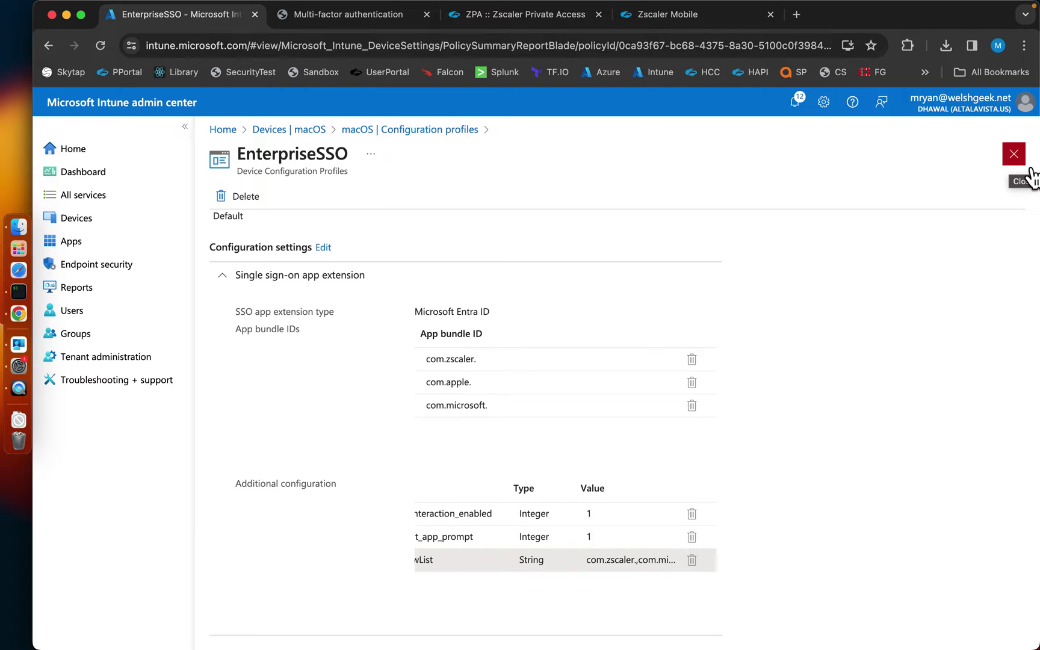
click(1028, 167)
- Switch through Company Portal to the System Settings Profiles window
key(super+Tab)
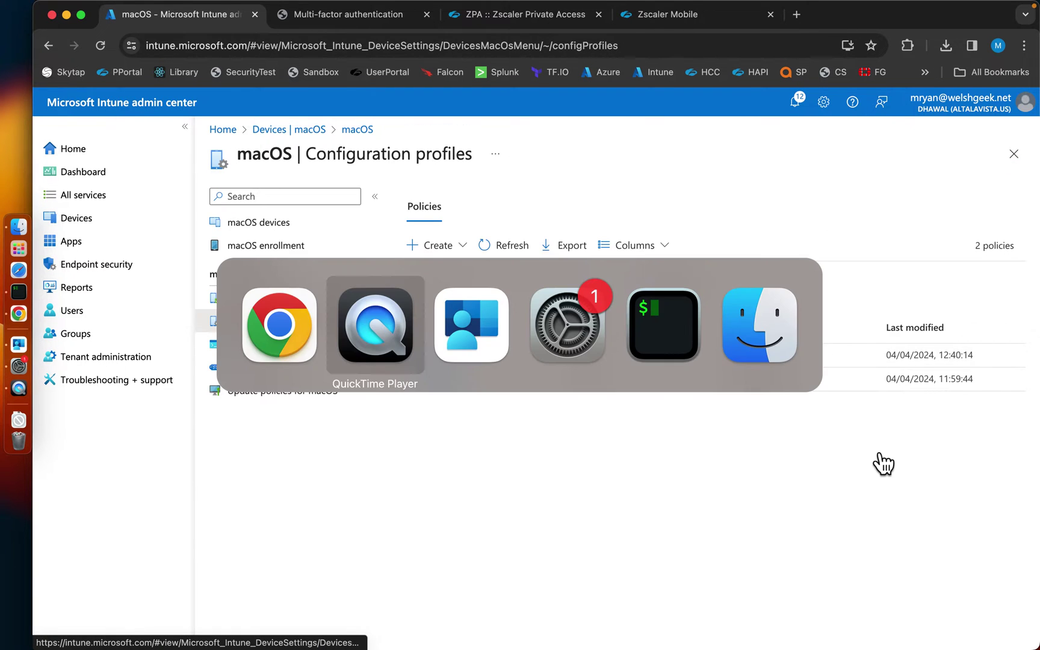
key(super+Tab)
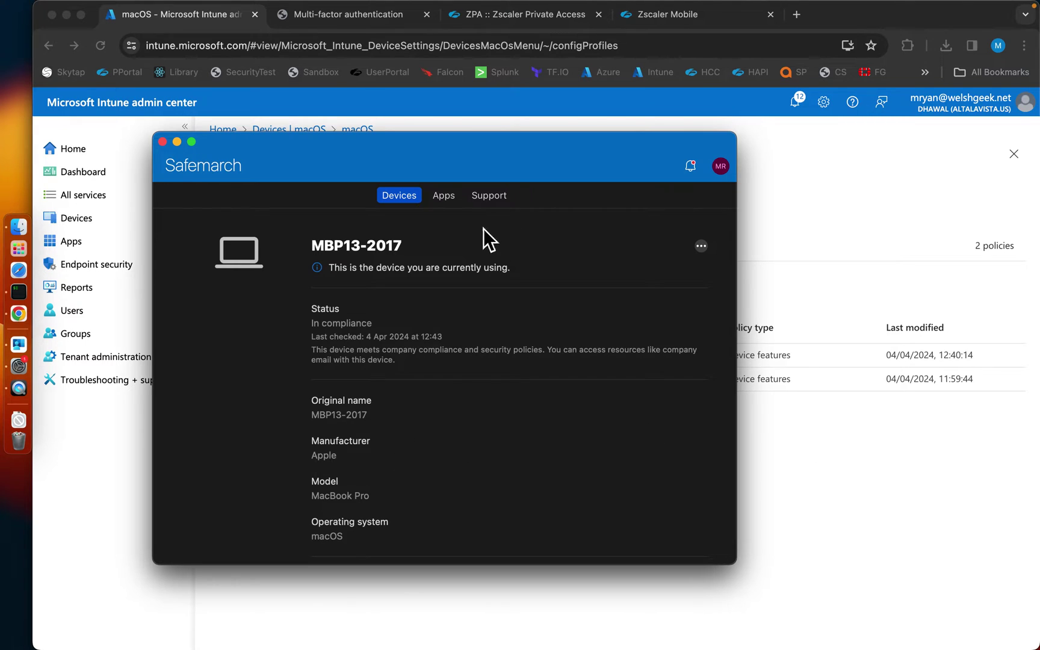
key(super+Tab)
key(Tab)
key(Tab)
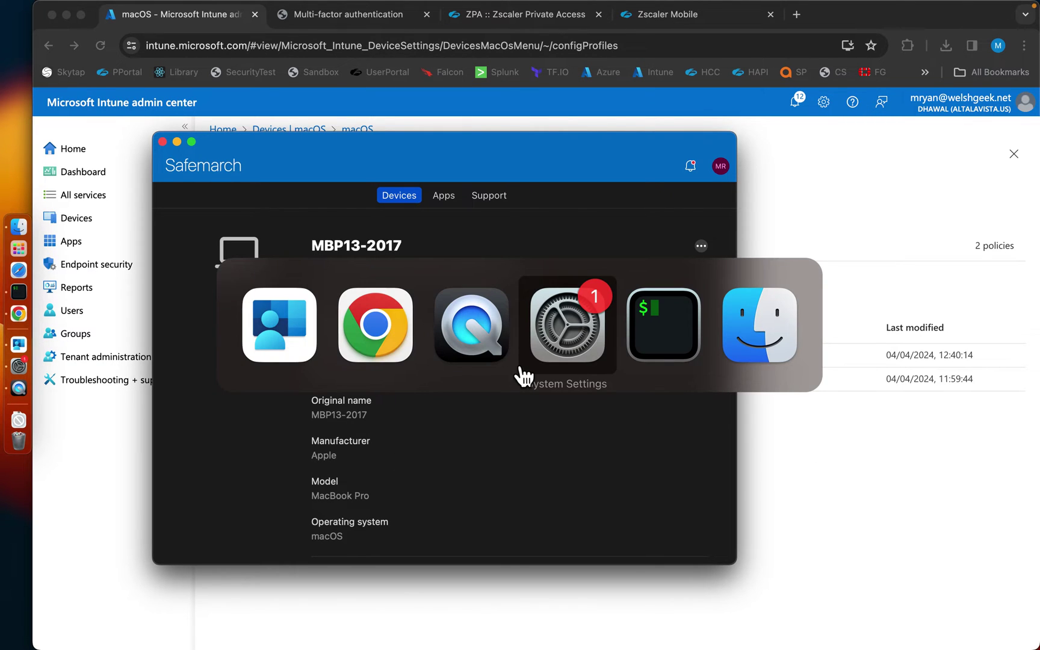
click(637, 487)
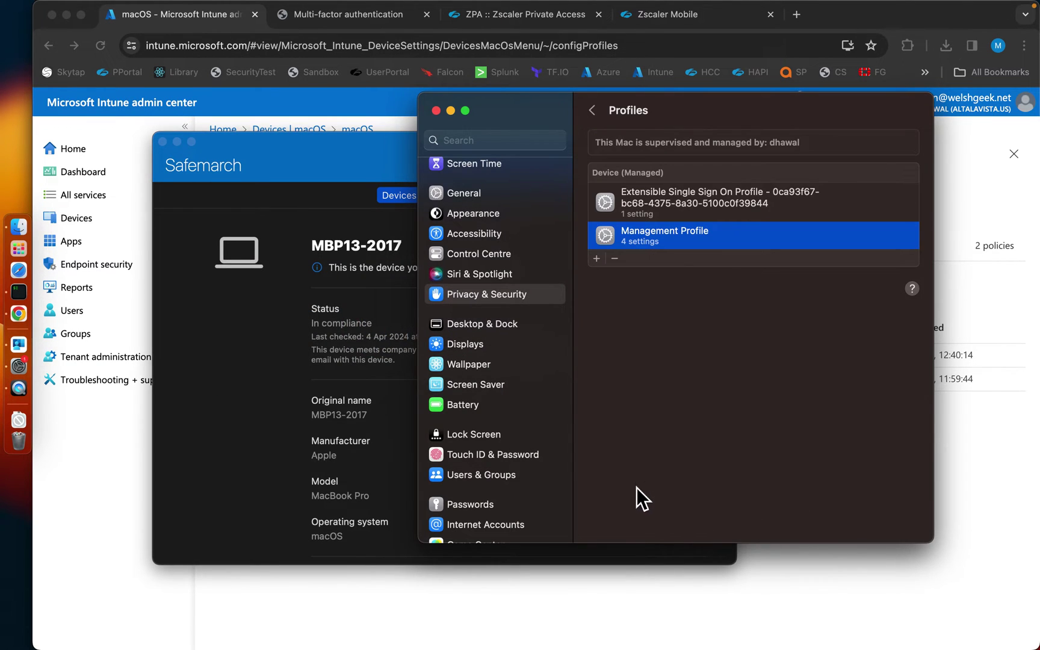
- Inspect the Extensible Single Sign On Profile's Company Portal SSO extension details
double_click(704, 210)
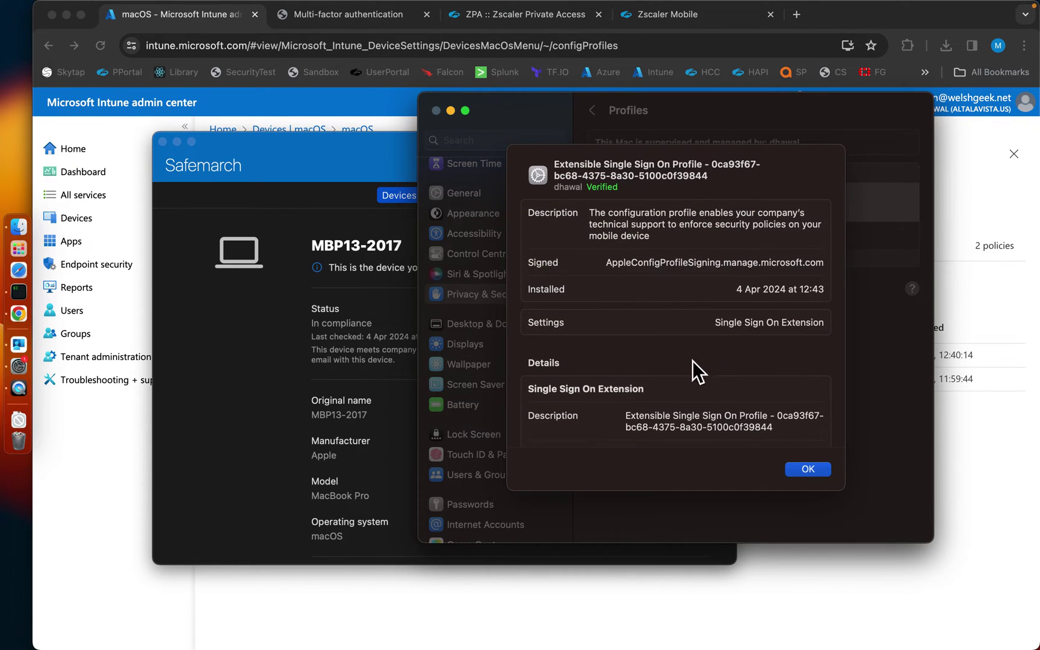
scroll(749, 404, down, 5)
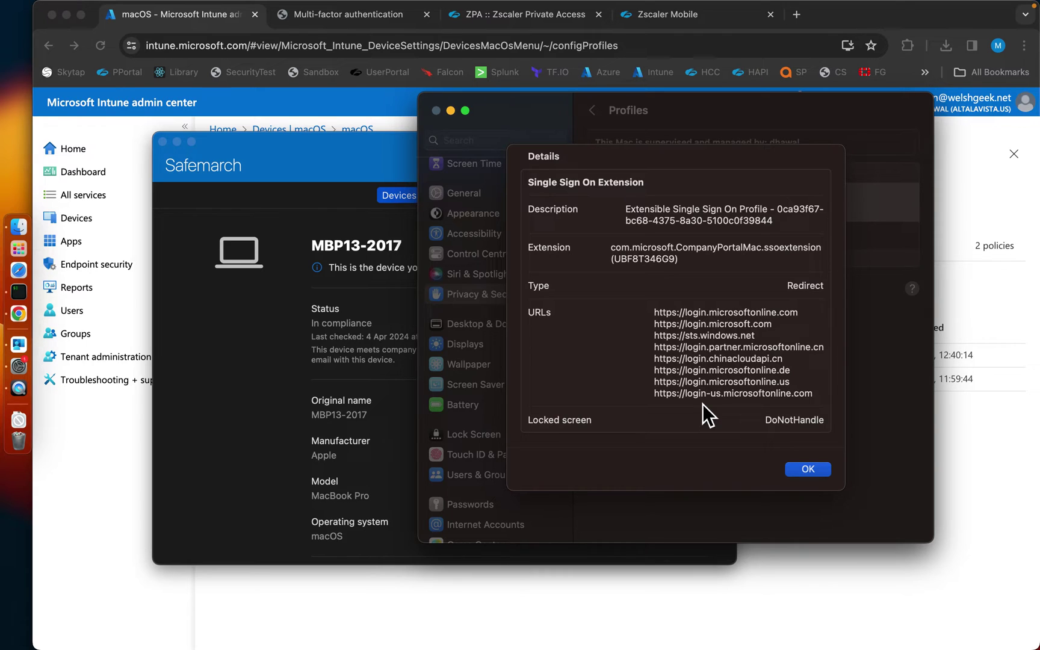
scroll(702, 404, up, 5)
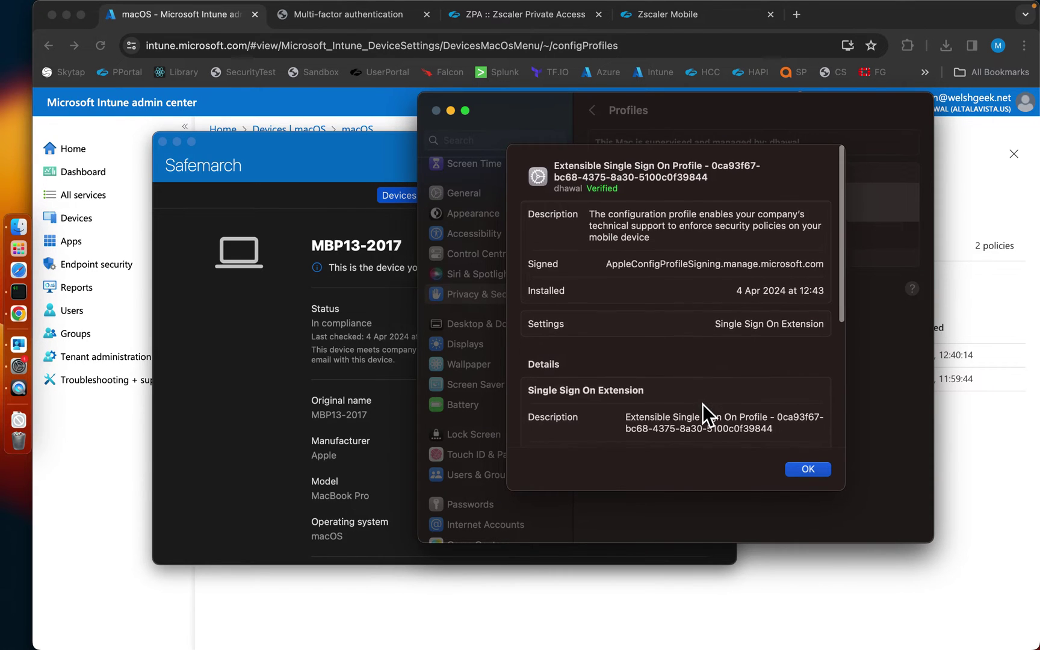
click(809, 470)
key(super+space)
text(ke)
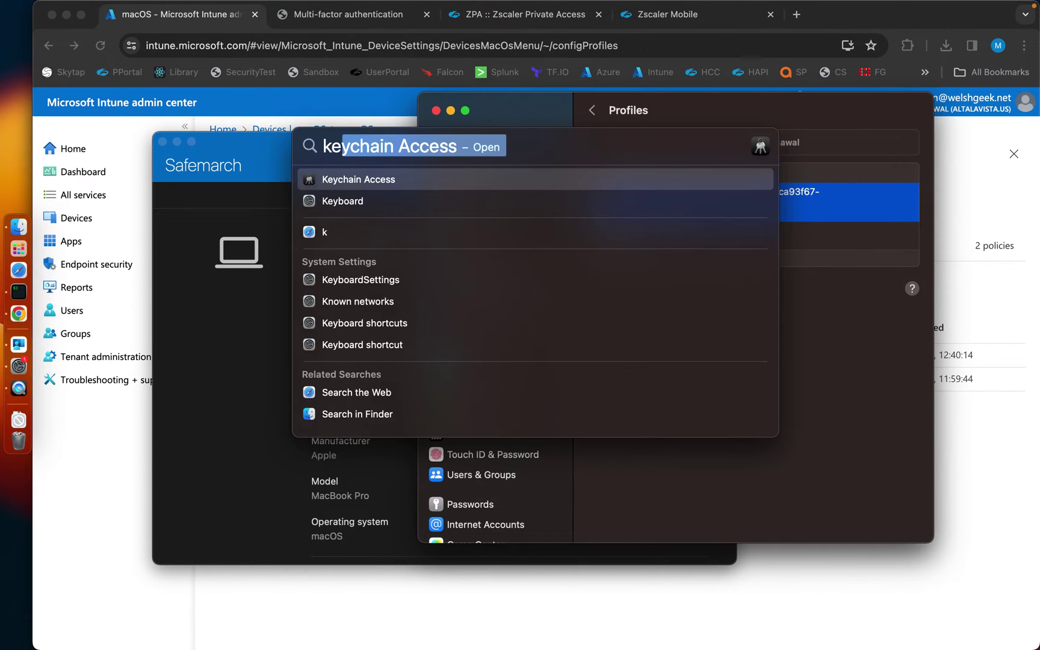
- Launch Keychain Access and search its items for 'primary'
key(Return)
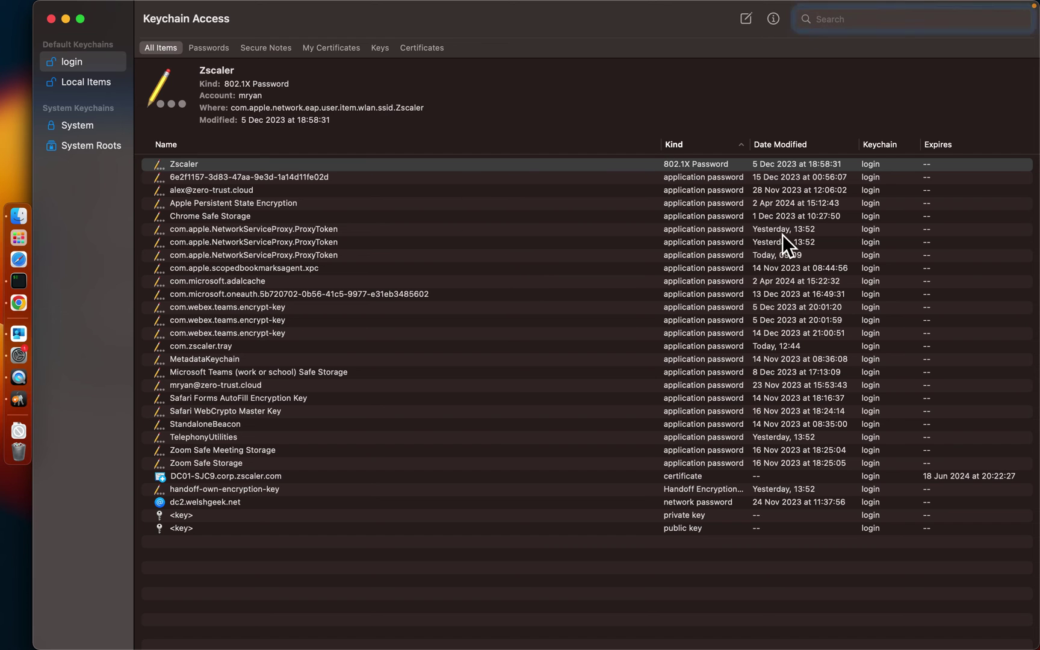
text(pri)
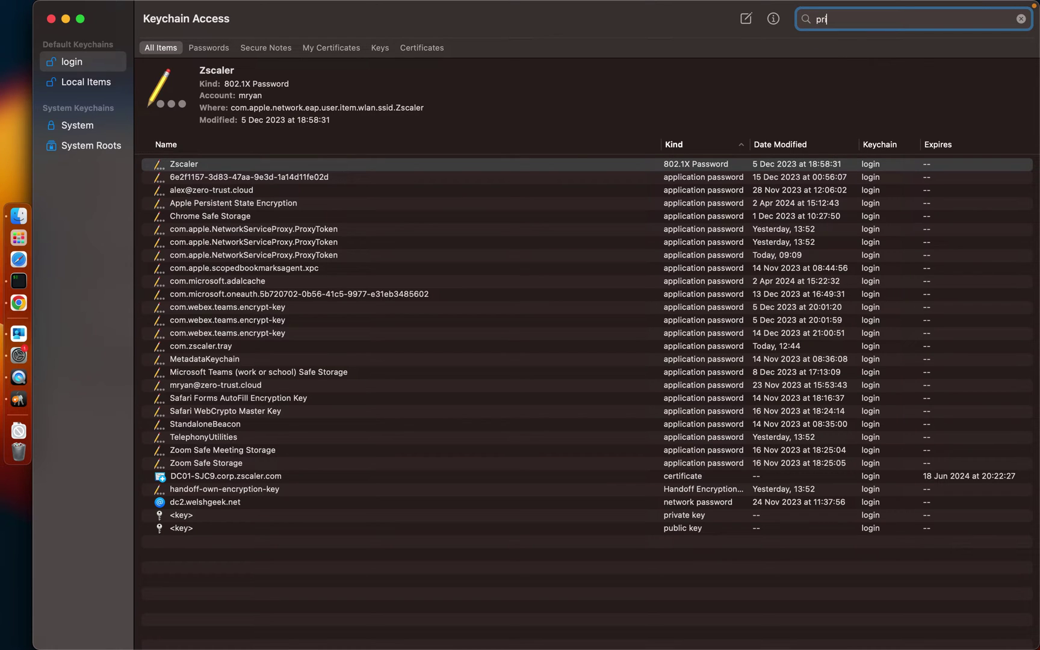
text(mary)
key(super+a)
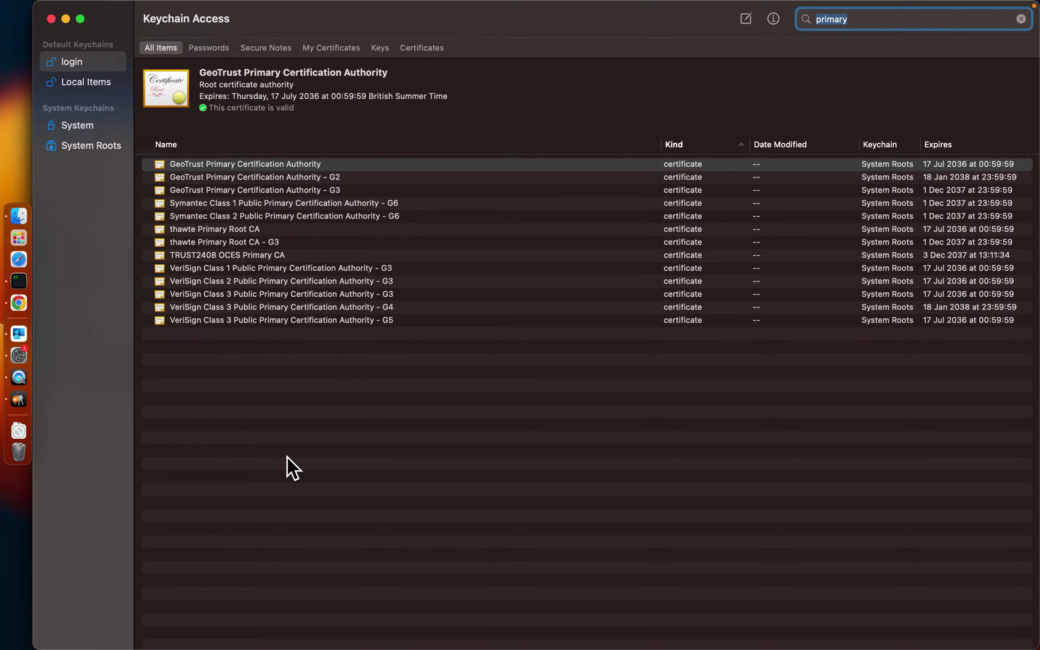
key(super+Tab)
key(super+Tab)
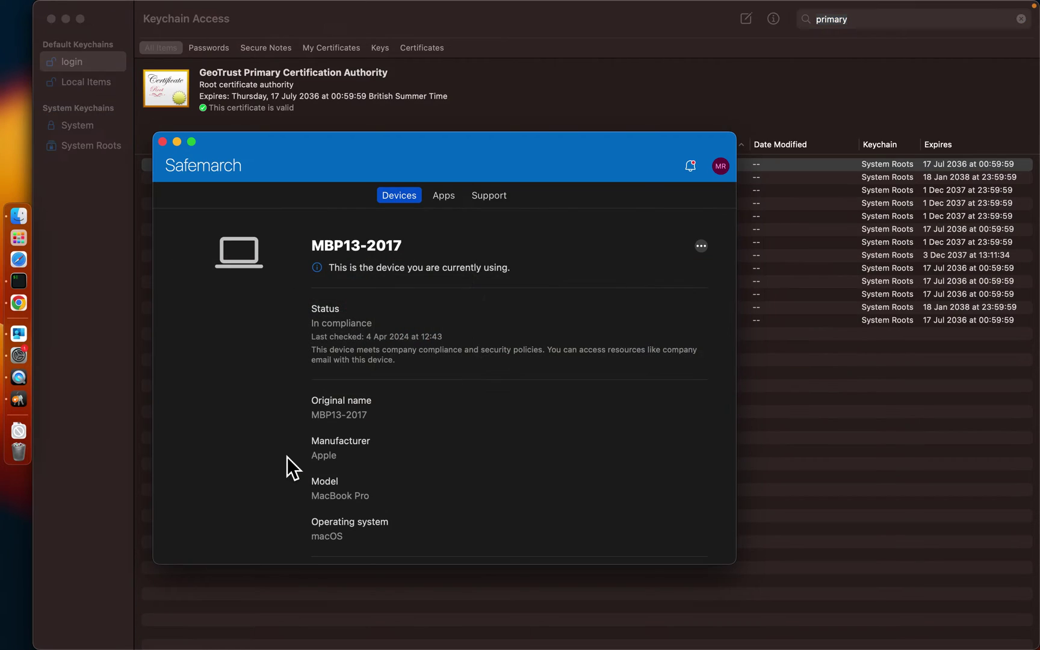
- Add the work account to the Mac for SSO by signing in with its password
click(721, 167)
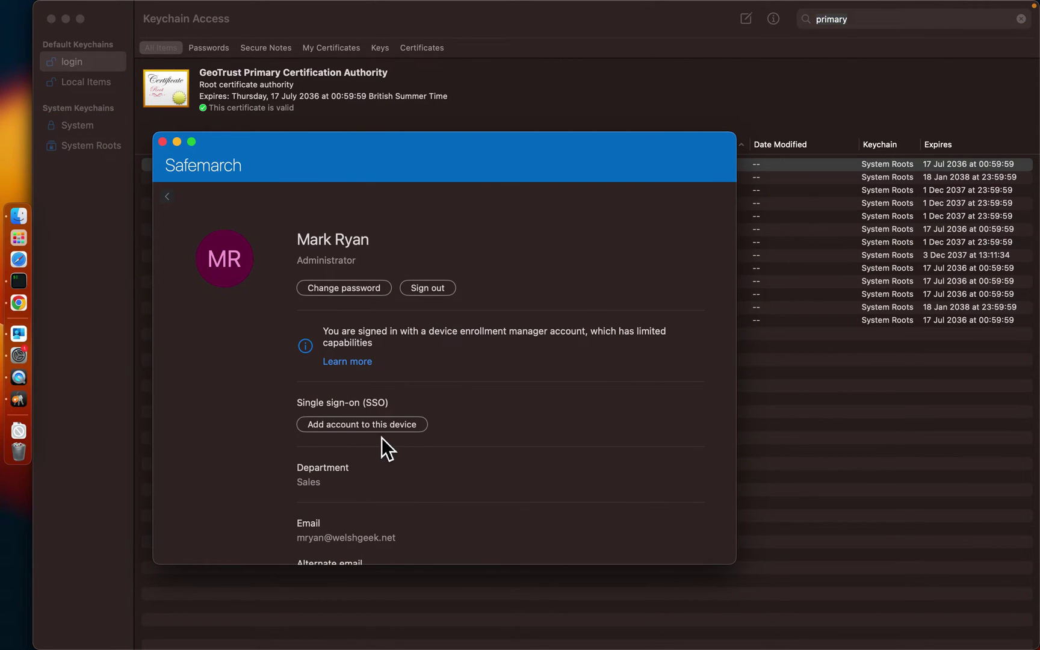
click(372, 425)
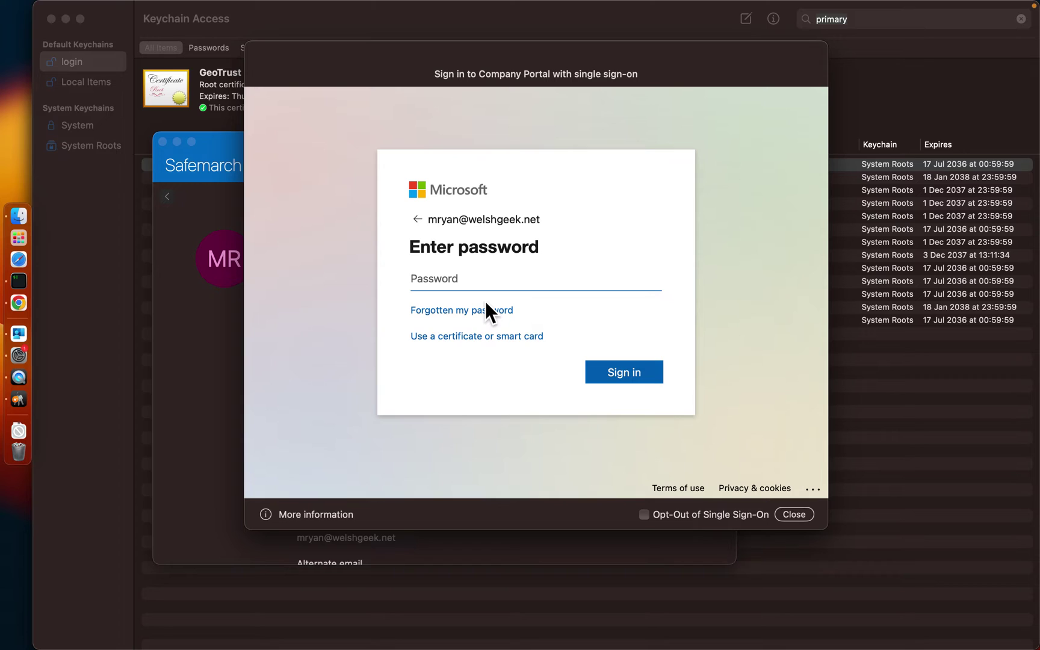
text(••)
text(••••••)
click(627, 371)
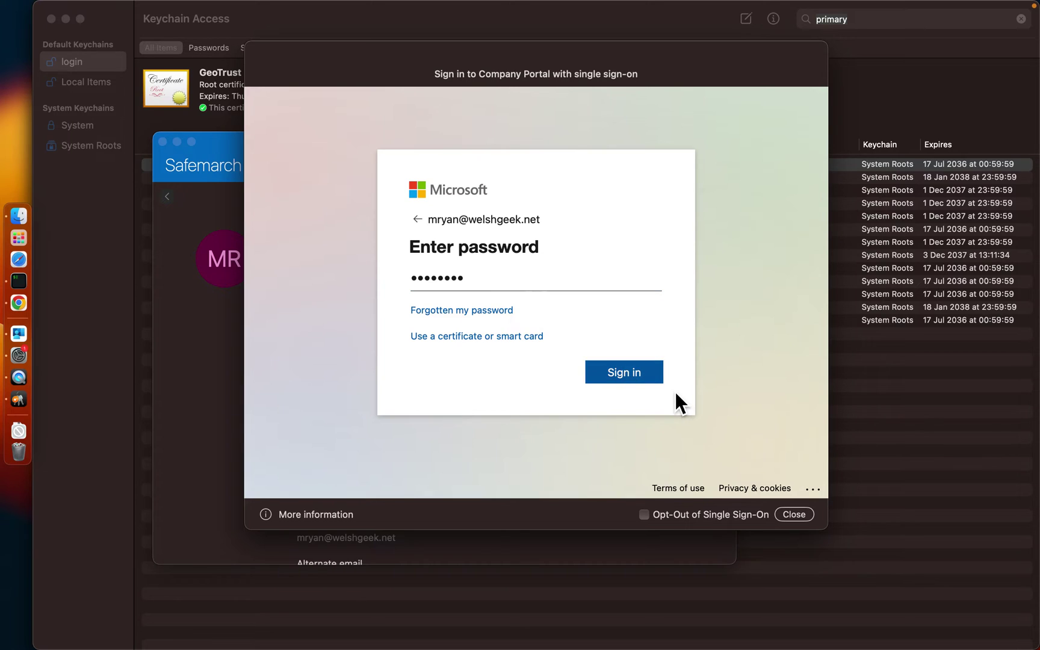
click(635, 375)
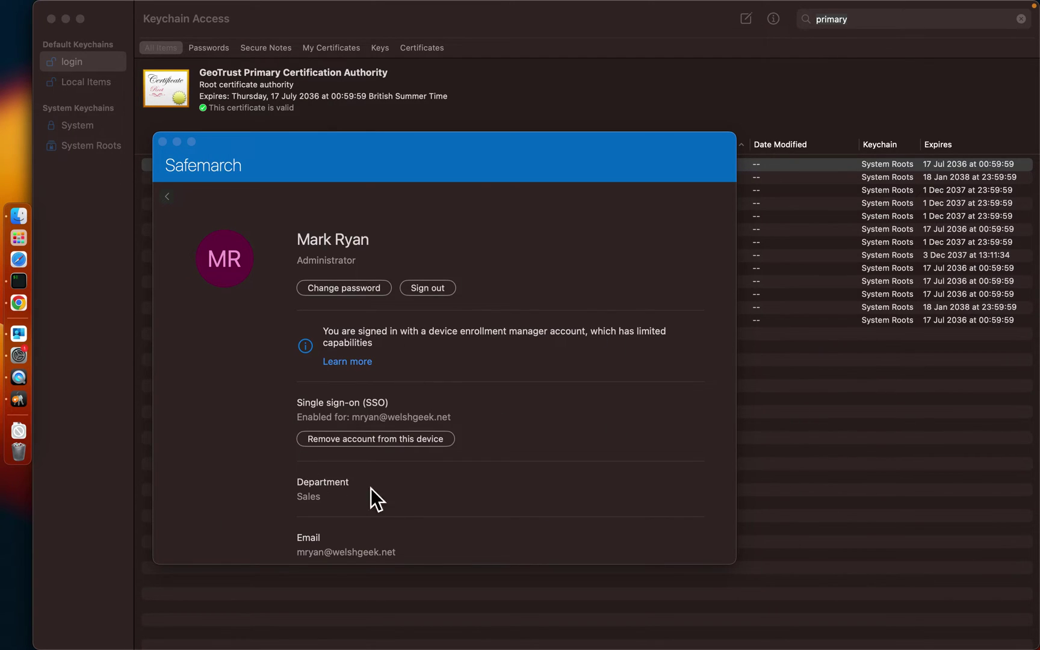
click(768, 74)
- Rerun the 'primary' search, view the primaryrefreshtoken item's attributes, then quit Keychain Access
click(863, 20)
key(Return)
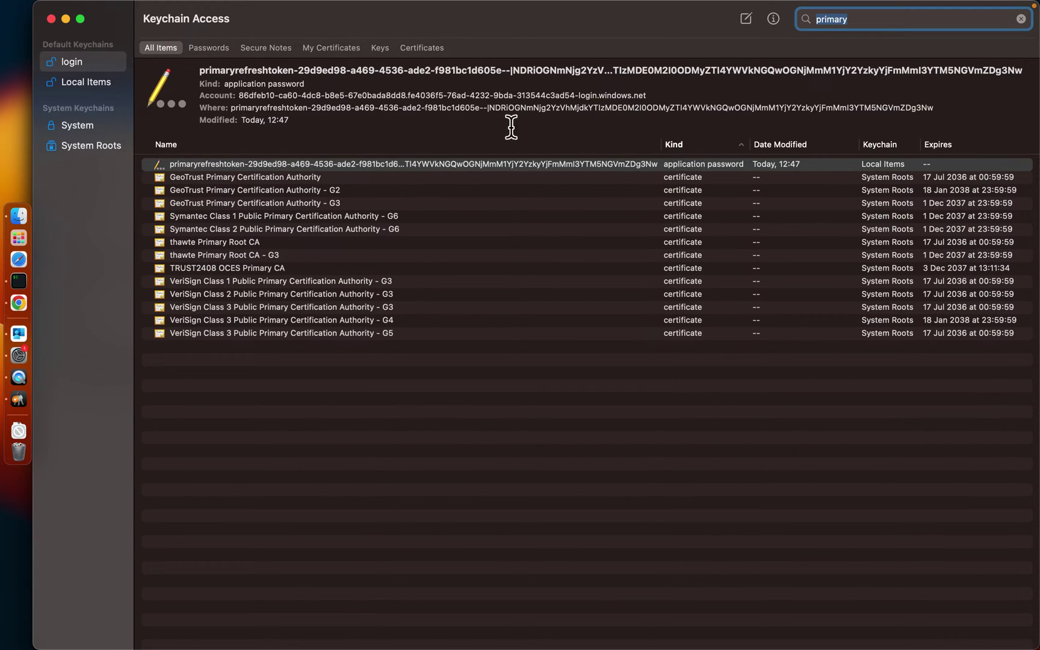
double_click(389, 164)
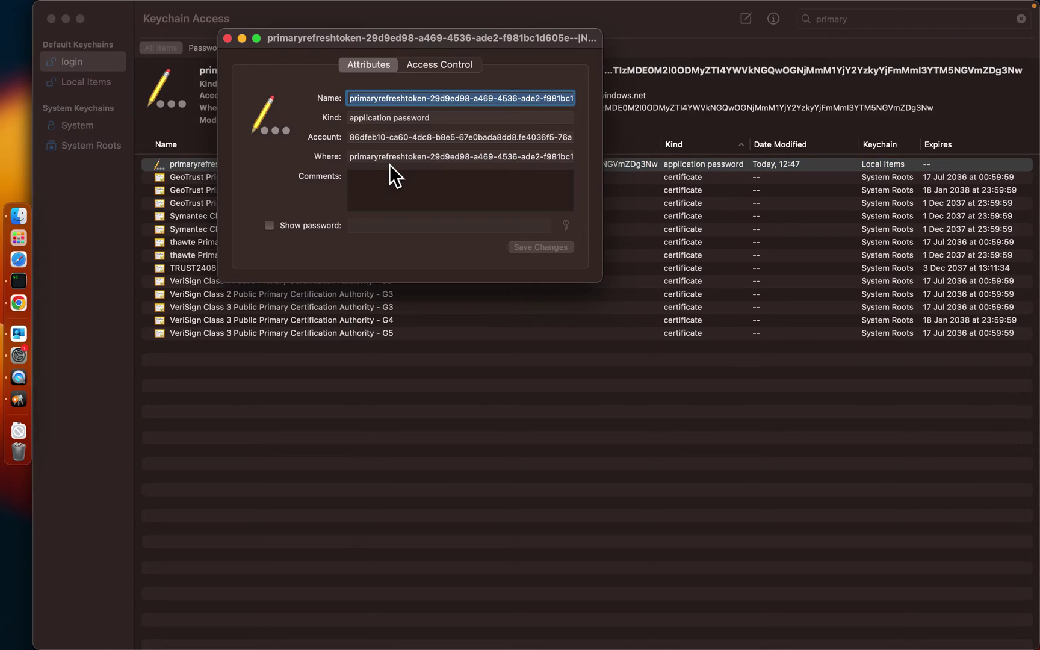
click(227, 38)
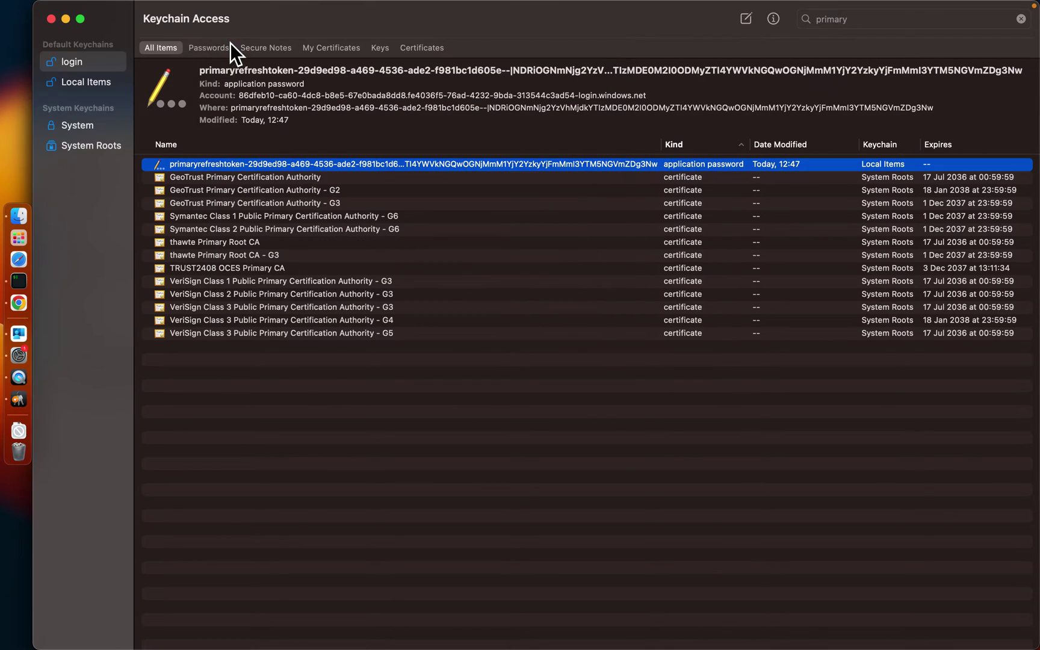
click(51, 18)
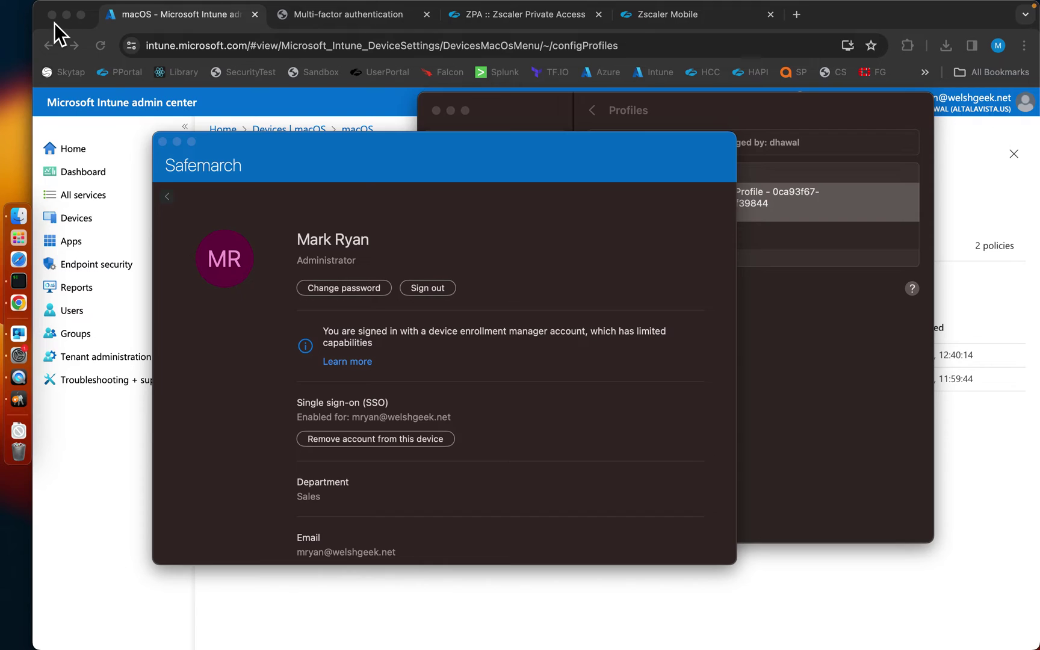
click(170, 202)
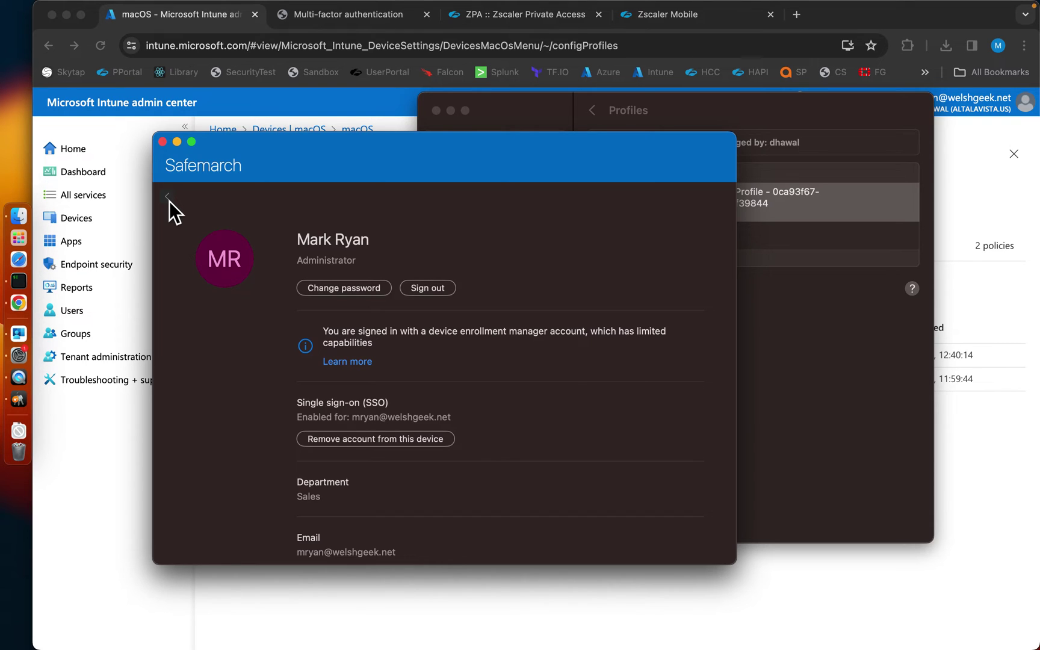
- Return to the devices view showing MBP13-2017 compliant, then view System Settings' Users & Groups
click(167, 197)
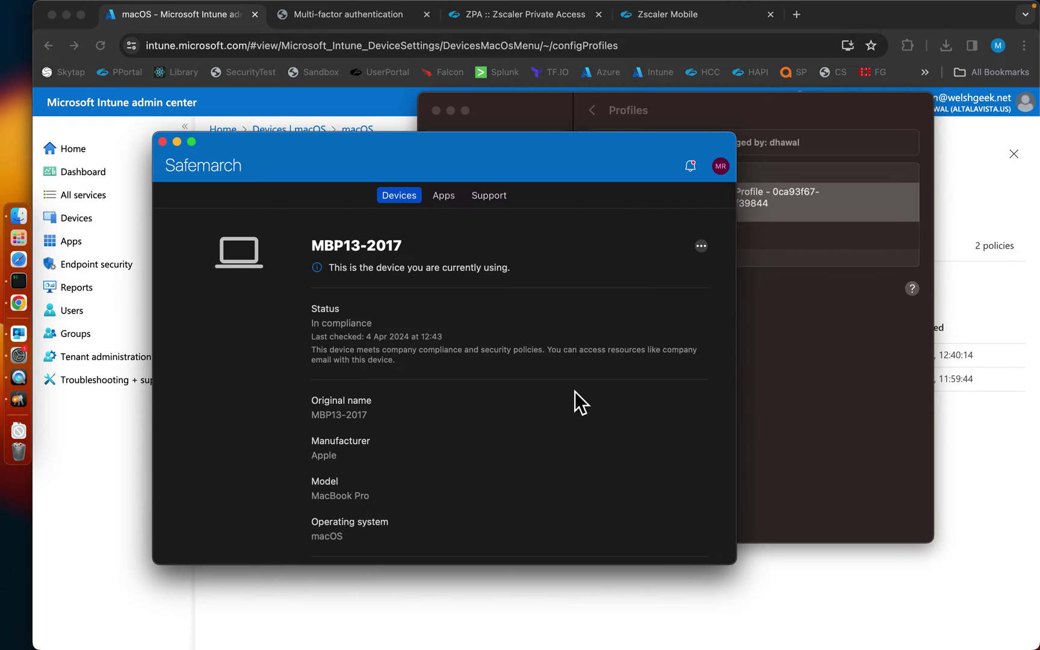
click(543, 121)
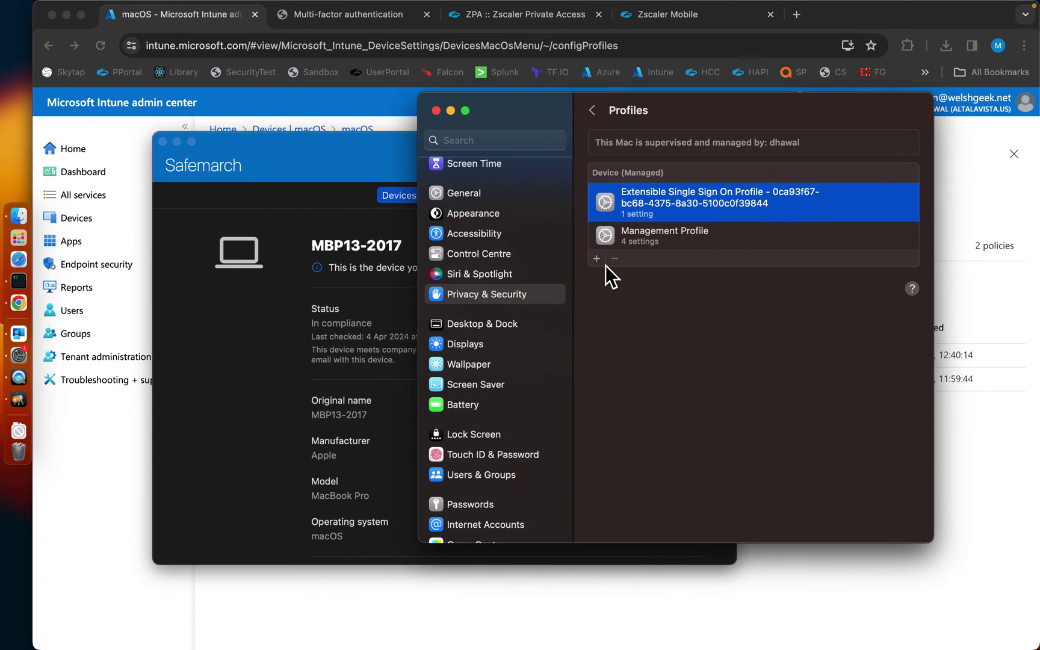
click(486, 477)
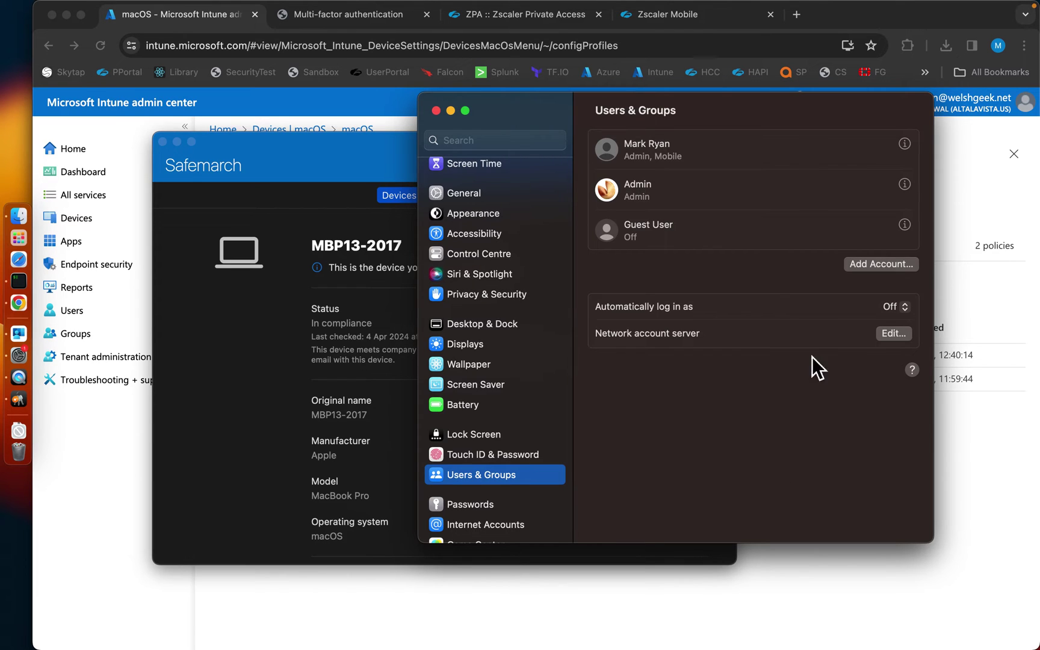
- Run klist in the terminal, which reports no Kerberos cache
key(super+Tab)
key(super+Tab)
key(super+Tab)
key(super+Tab)
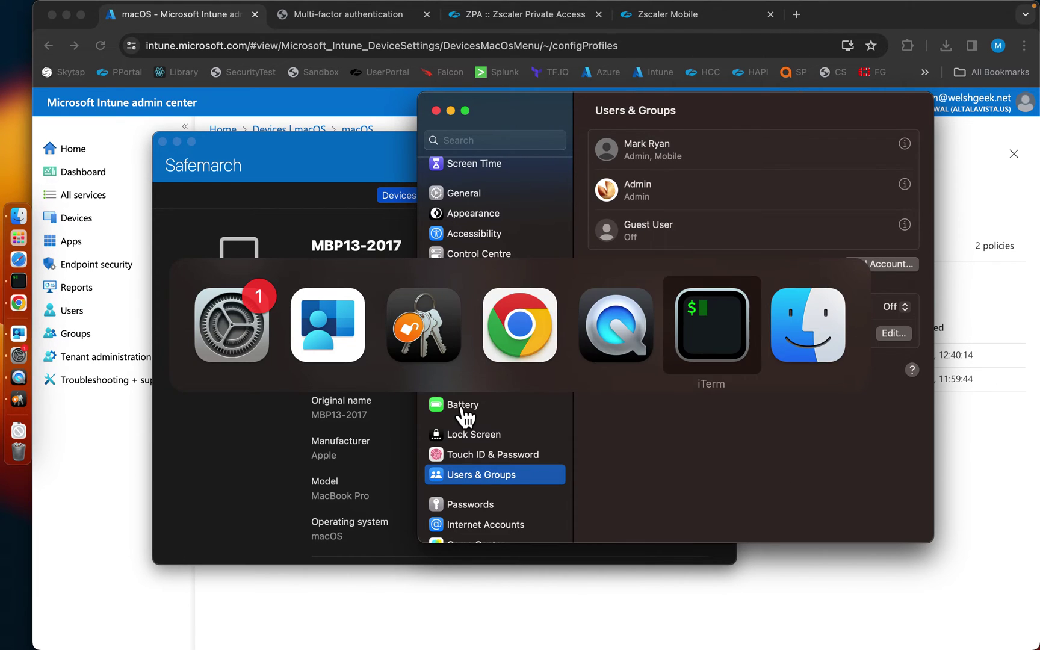
key(super+Tab)
text(klist)
key(Return)
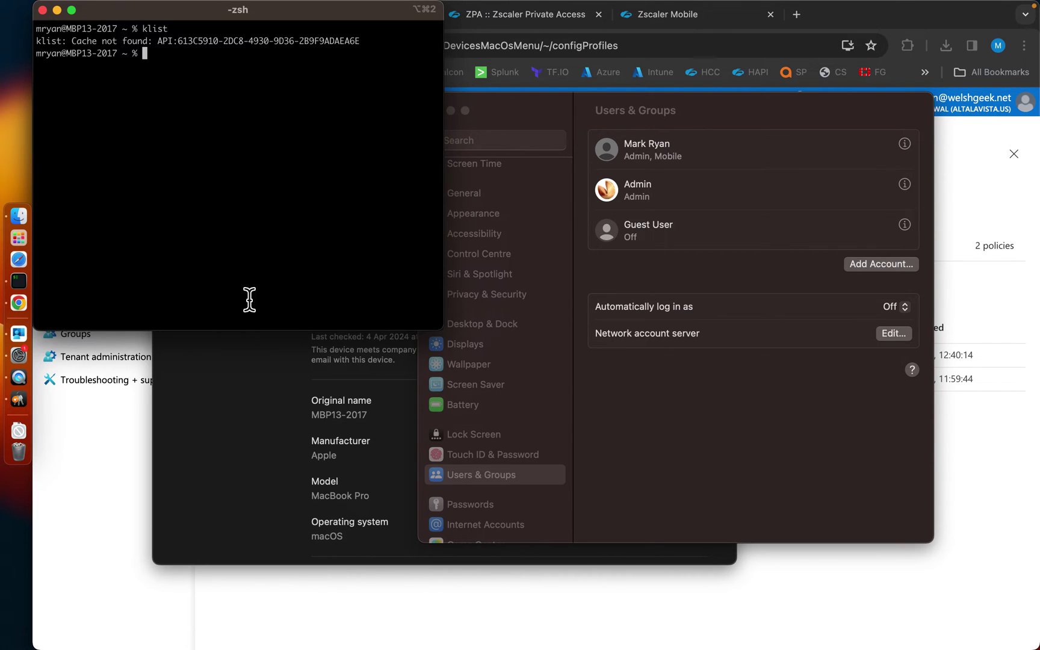
- Start the Zscaler Client Connector login, reaching the Pick an account prompt
click(24, 242)
click(413, 198)
key(Return)
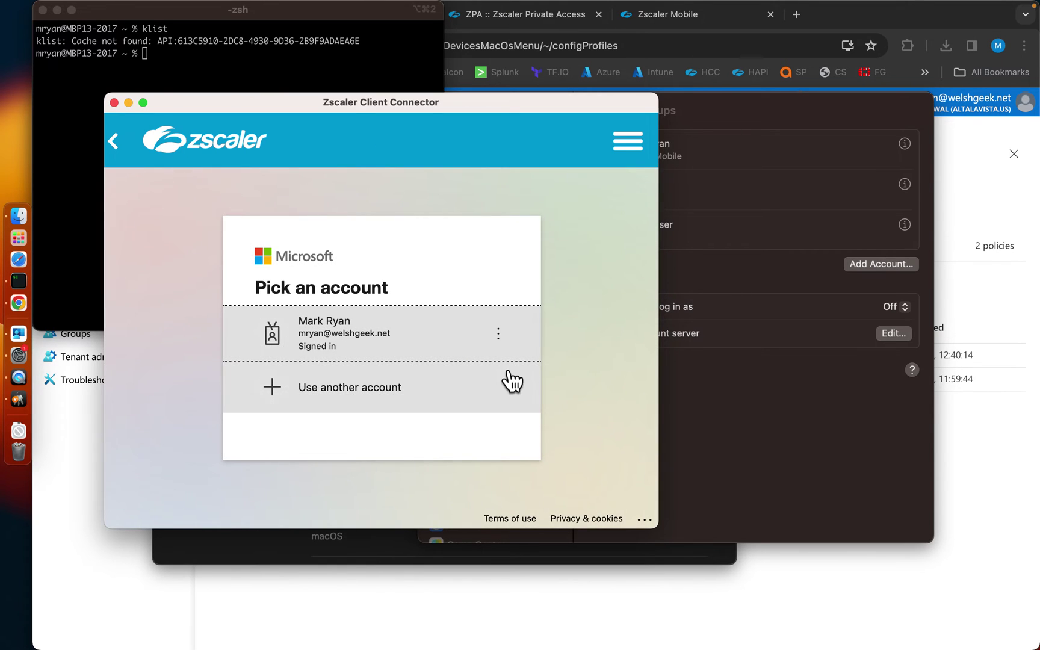
- Quit Zscaler Client Connector from its menu-bar icon and confirm the exit
click(115, 143)
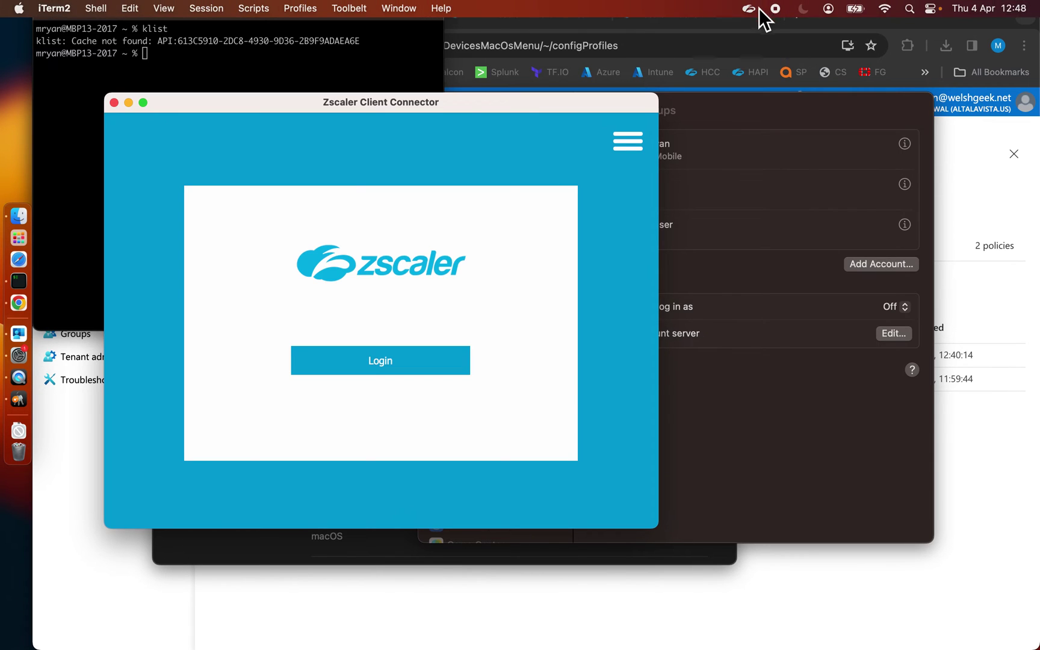
click(751, 9)
click(763, 63)
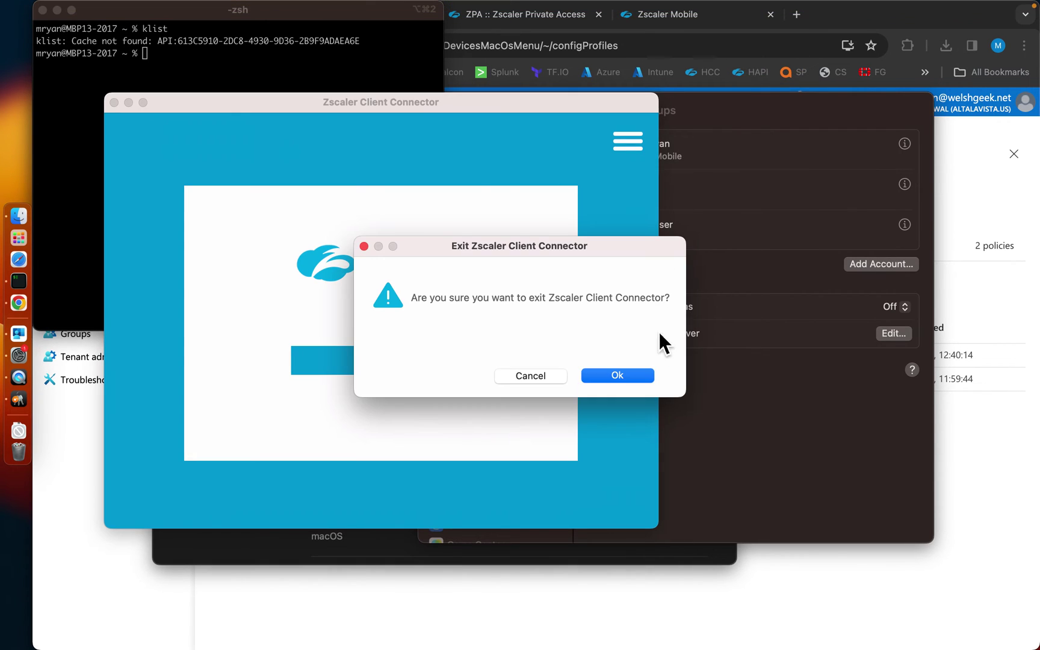
click(622, 376)
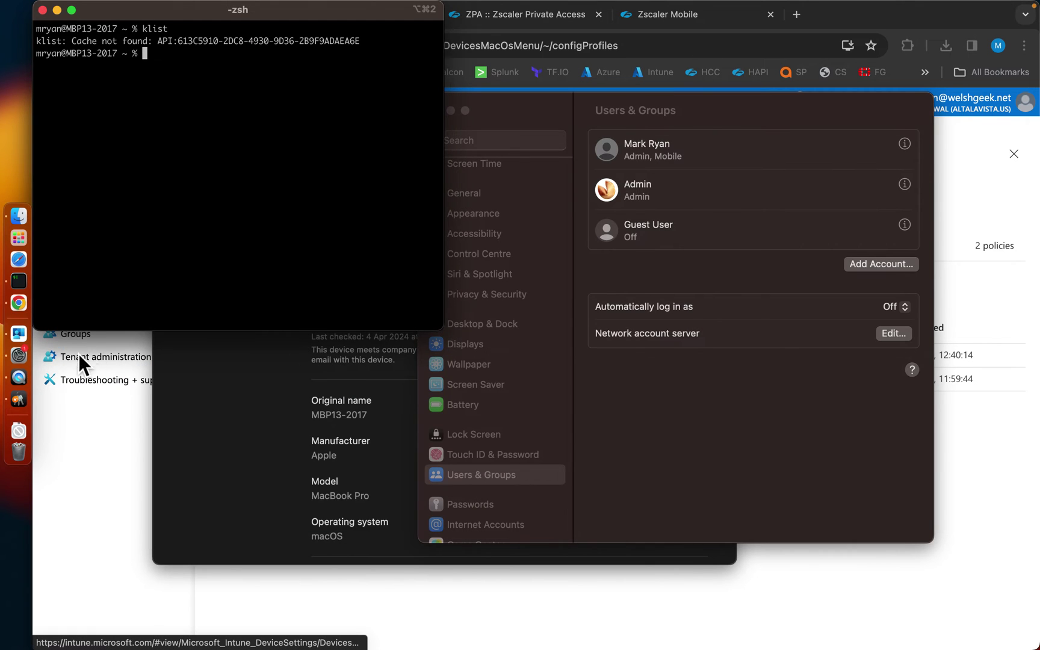
- Relaunch Zscaler Client Connector and log in with the already signed-in Microsoft account
click(20, 237)
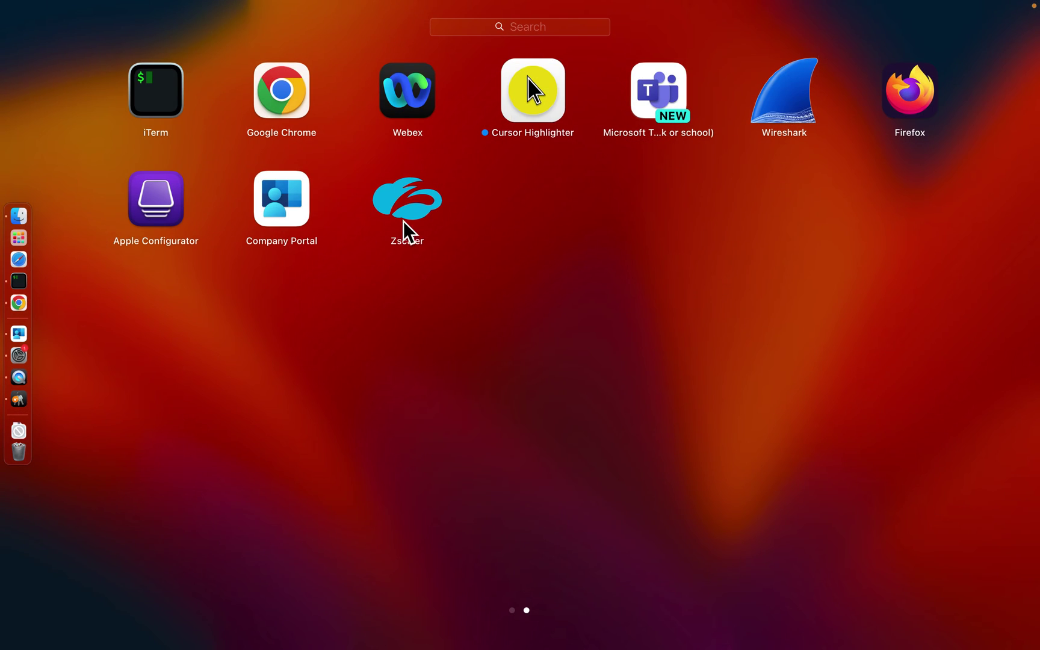
click(404, 219)
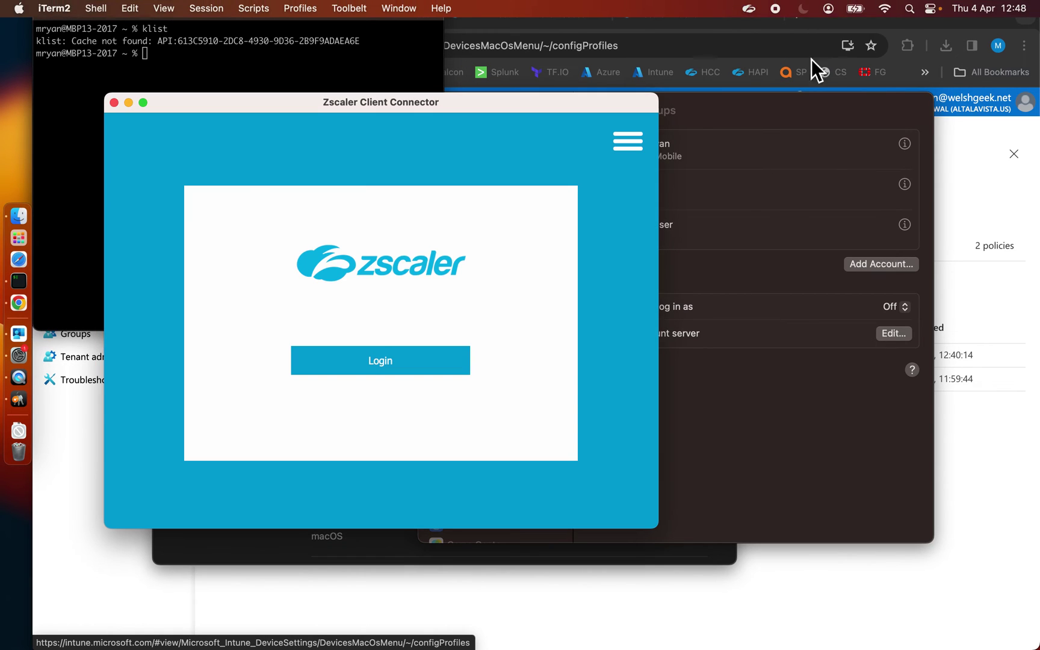
click(424, 360)
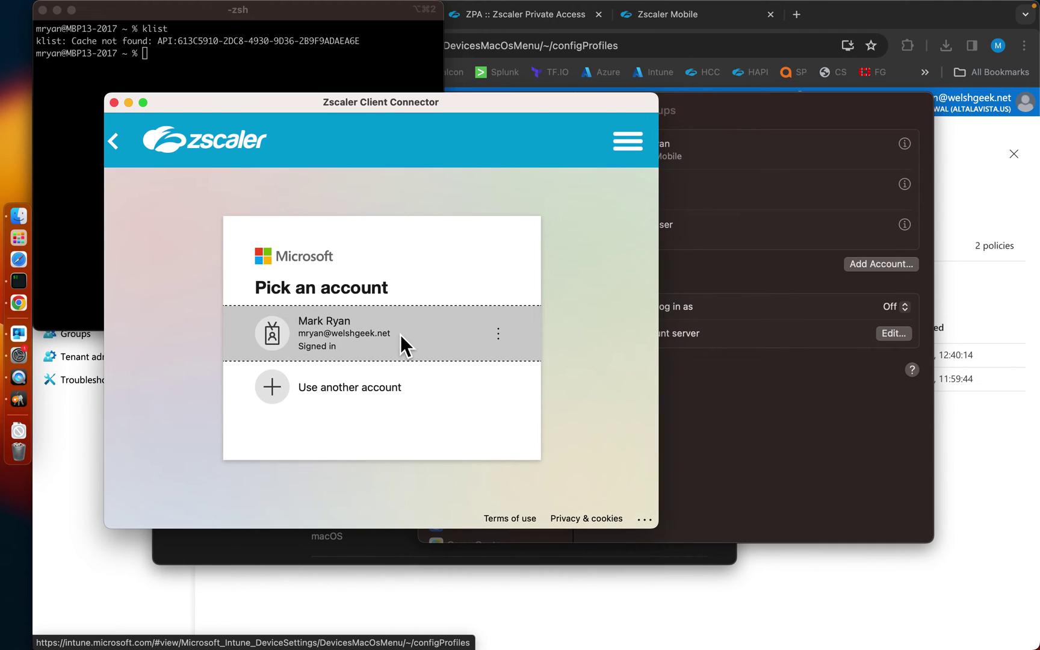
click(408, 348)
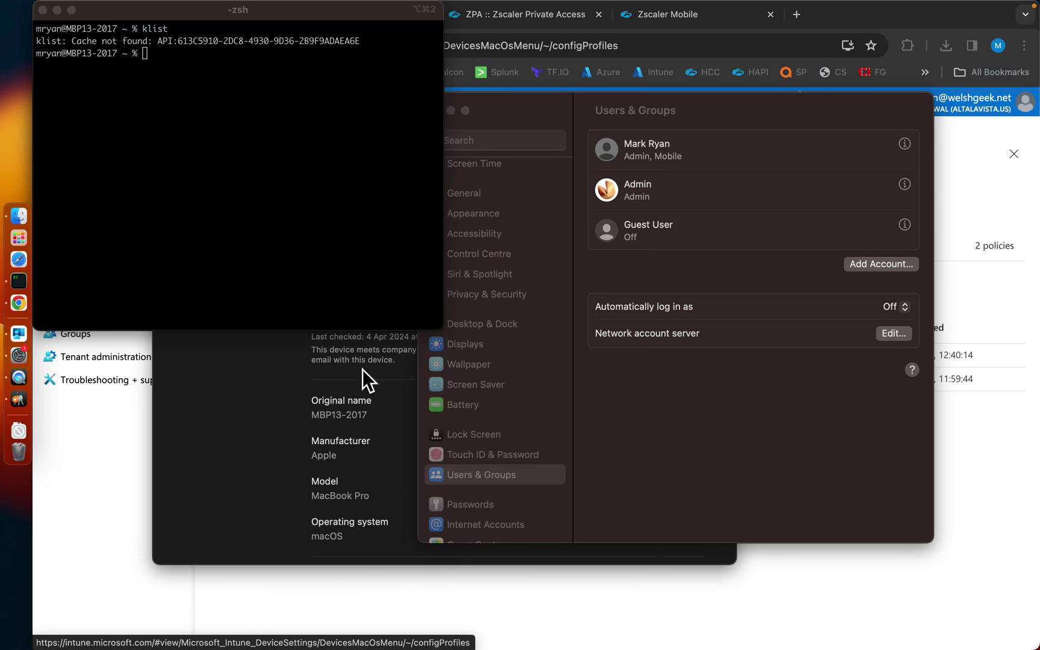
- Show Zscaler's Private Access as ON and Authenticated, with klist still finding no tickets
click(748, 8)
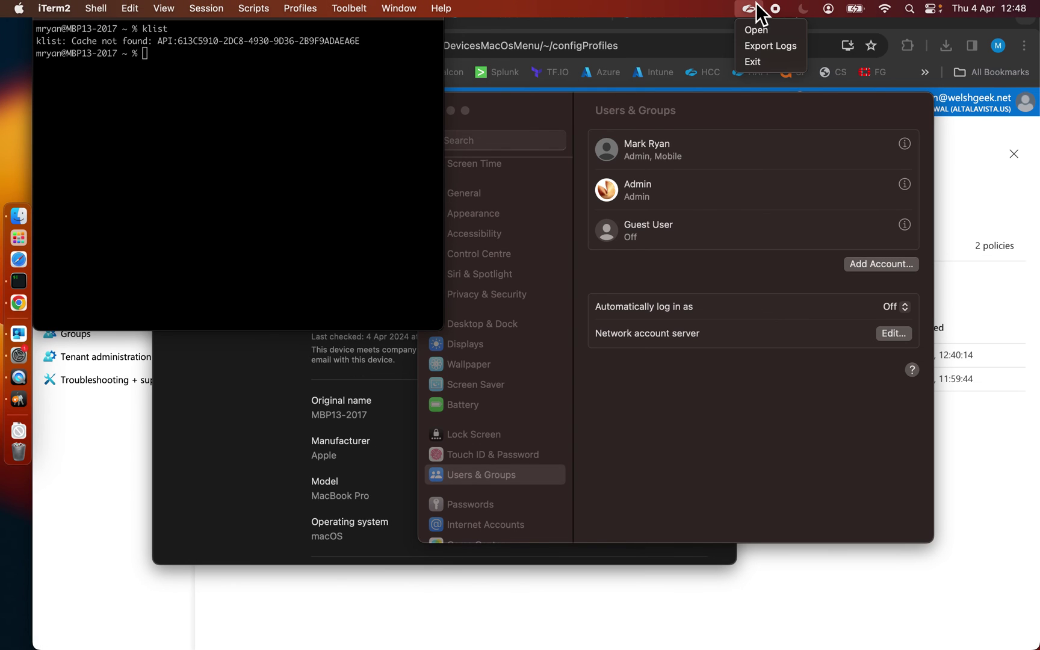
click(756, 32)
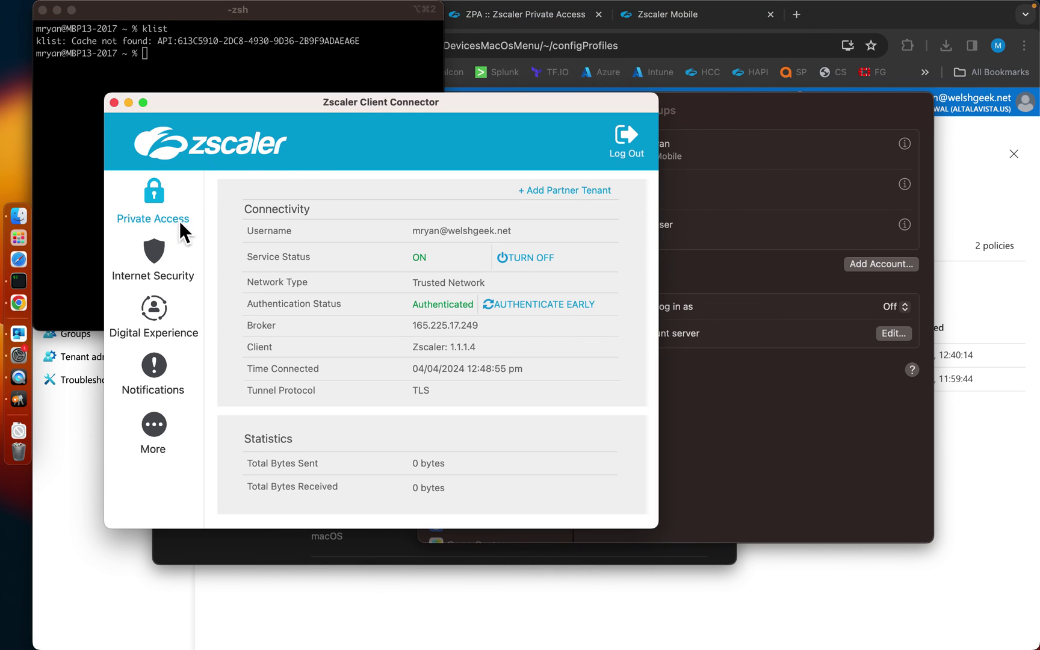
click(171, 72)
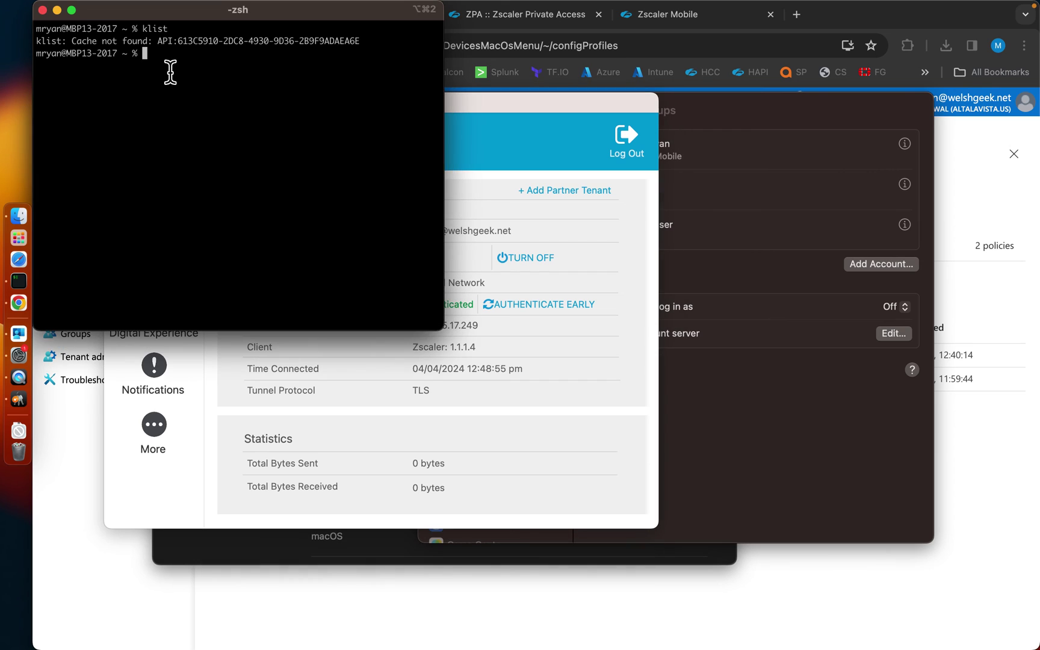
text(klist)
key(Return)
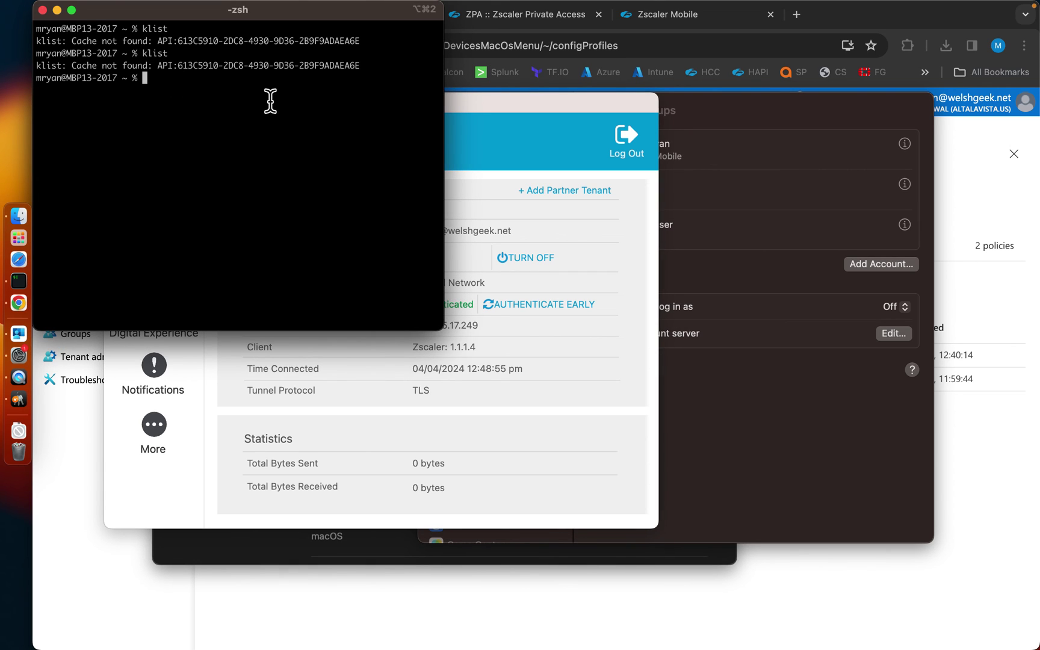
click(489, 106)
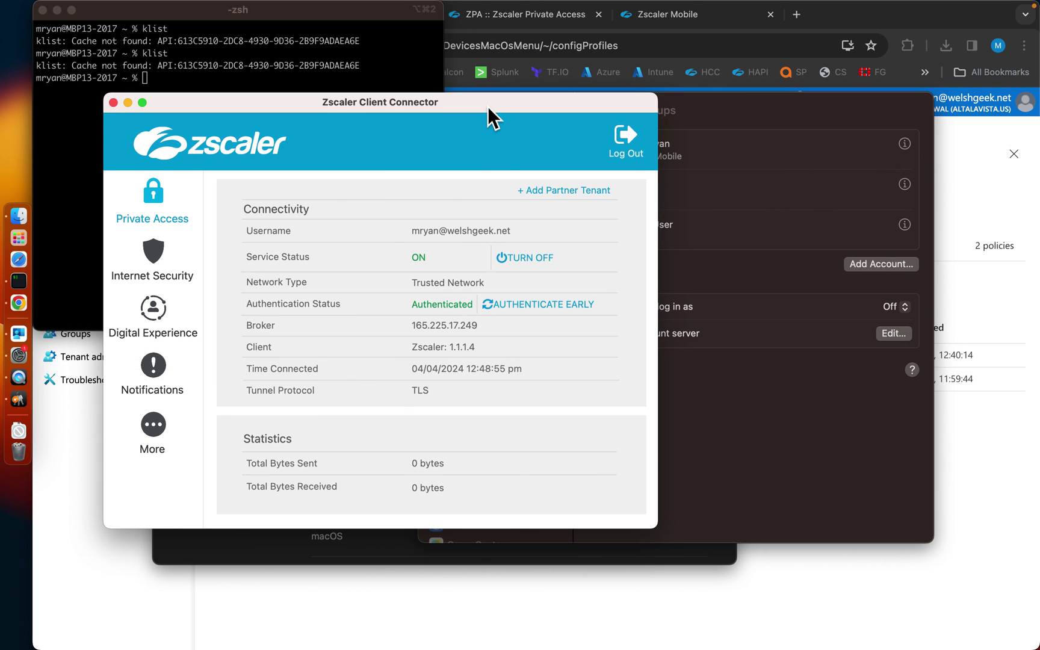